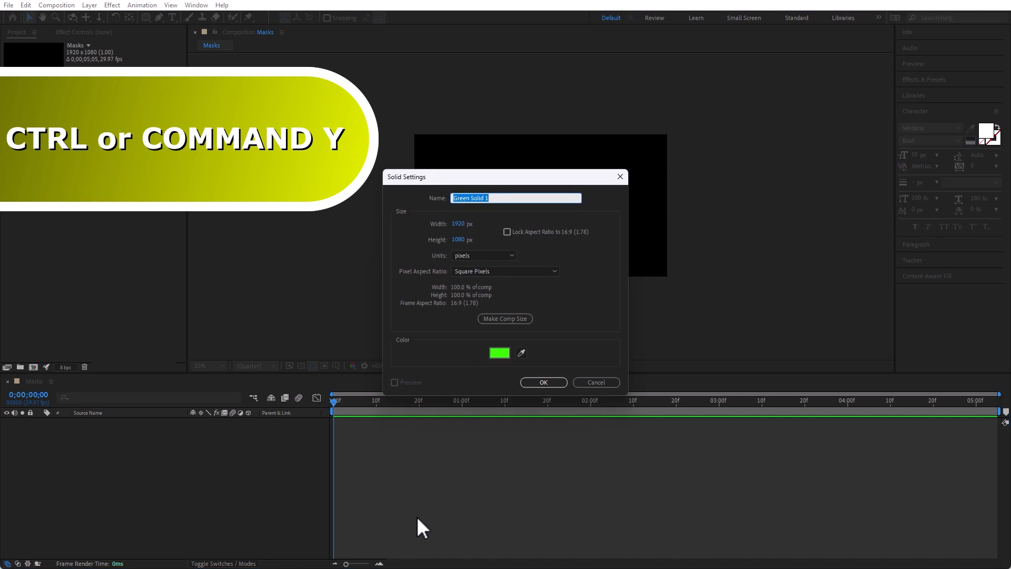
# Create a green 1920 x 1080 px solid layer in the Masks composition.
pyautogui.click(547, 383)
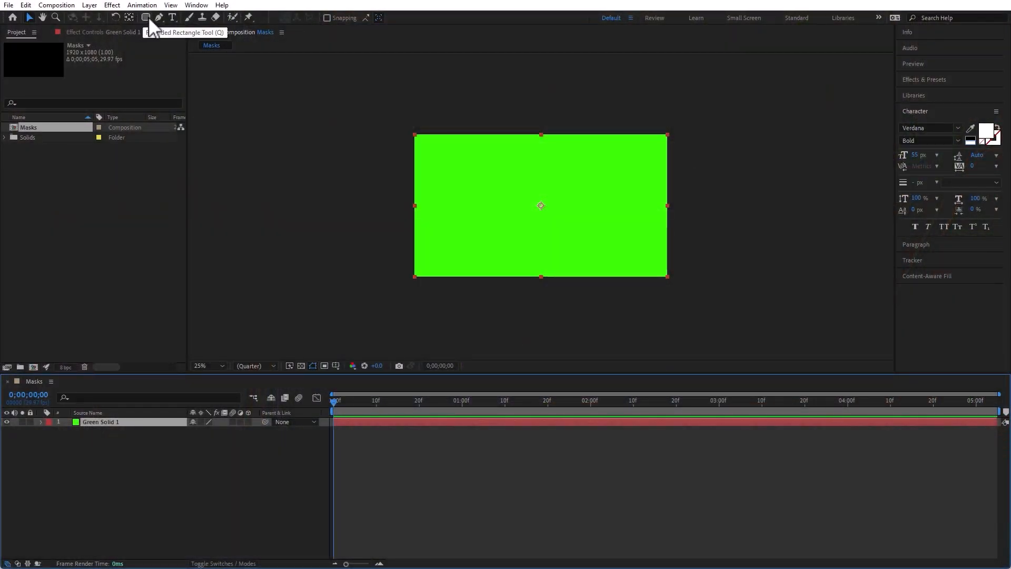
# Draw a rectangular mask around the middle of the green solid with the Rectangle Tool and undo it.
pyautogui.moveTo(146, 20); pyautogui.dragTo(190, 17)
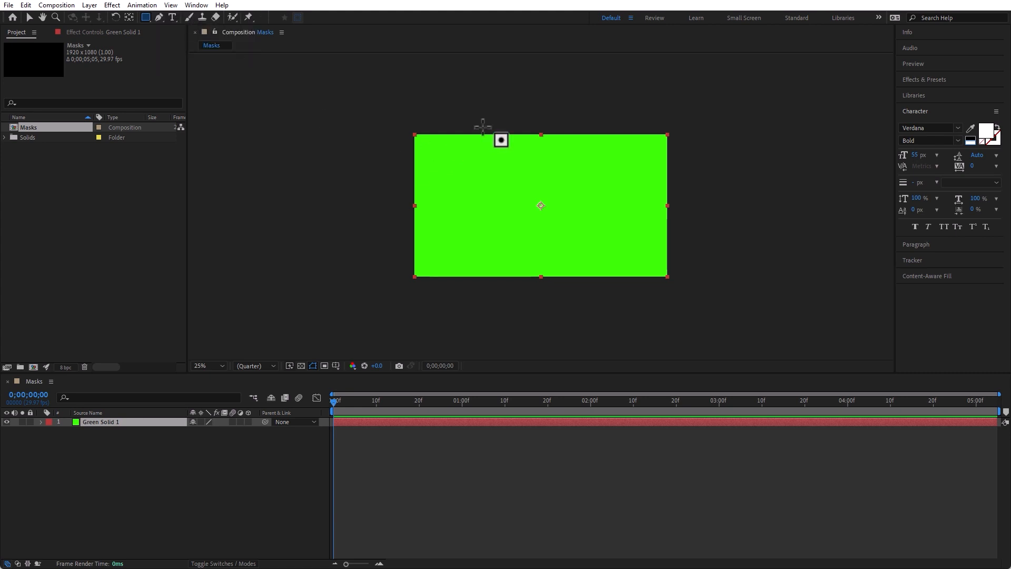
pyautogui.moveTo(467, 159); pyautogui.dragTo(609, 244)
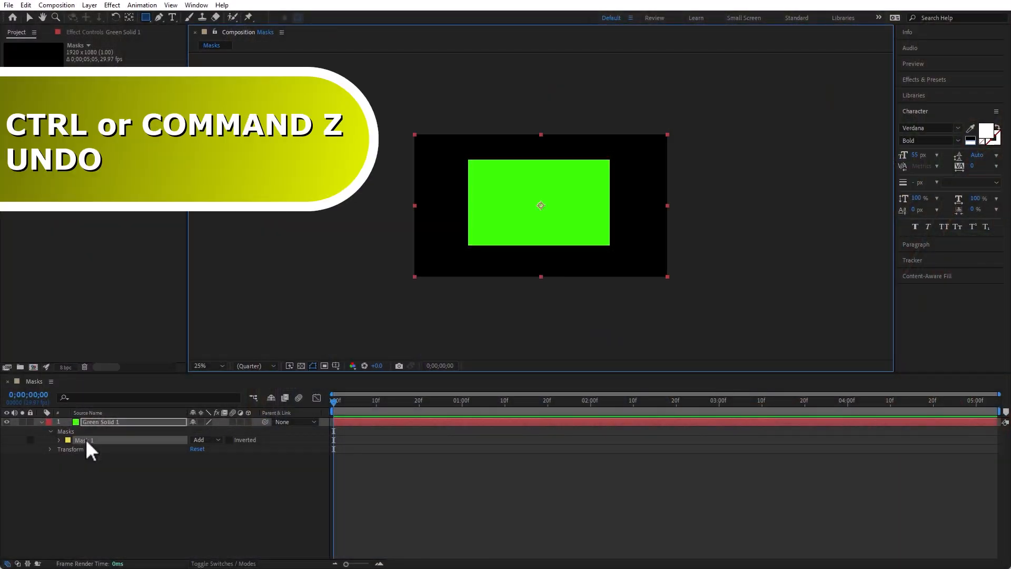
pyautogui.hotkey('ctrl', 'z')
# Draw a rectangle over the middle of the composition with no layer selected.
pyautogui.click(147, 485)
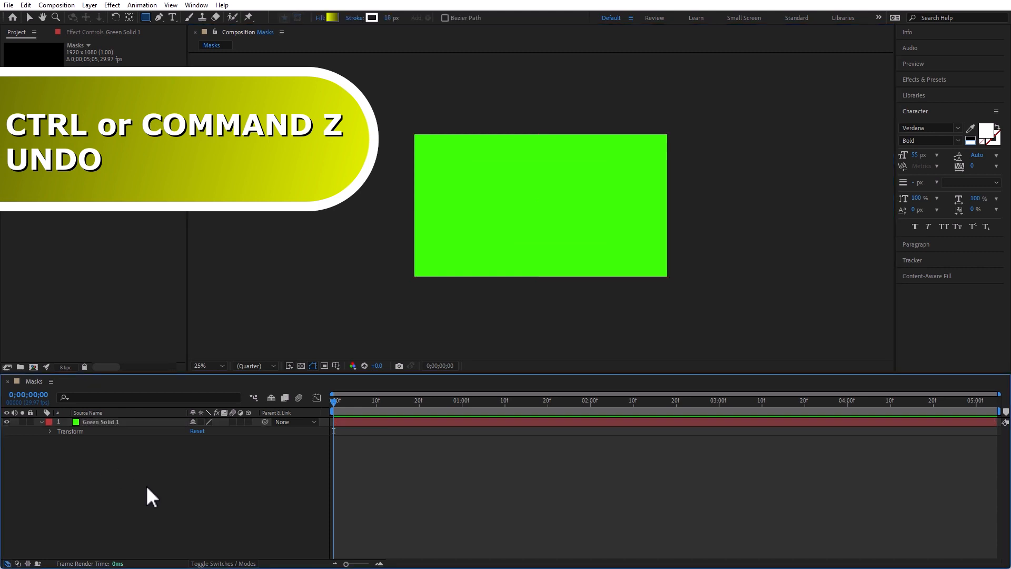
pyautogui.moveTo(455, 159); pyautogui.dragTo(630, 232)
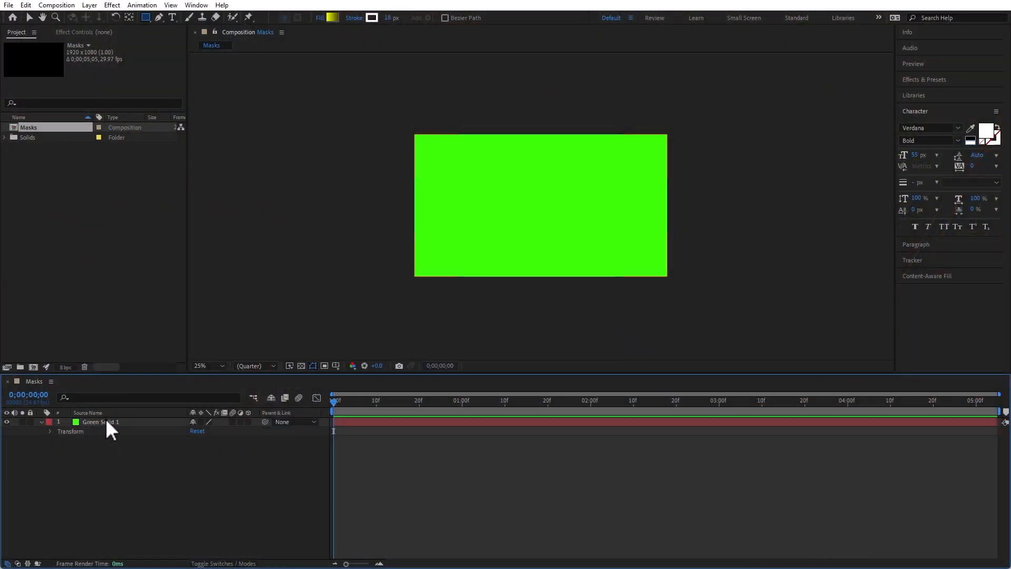
# Draw a wide mask across the middle of the green solid with the Rounded Rectangle Tool.
pyautogui.click(105, 420)
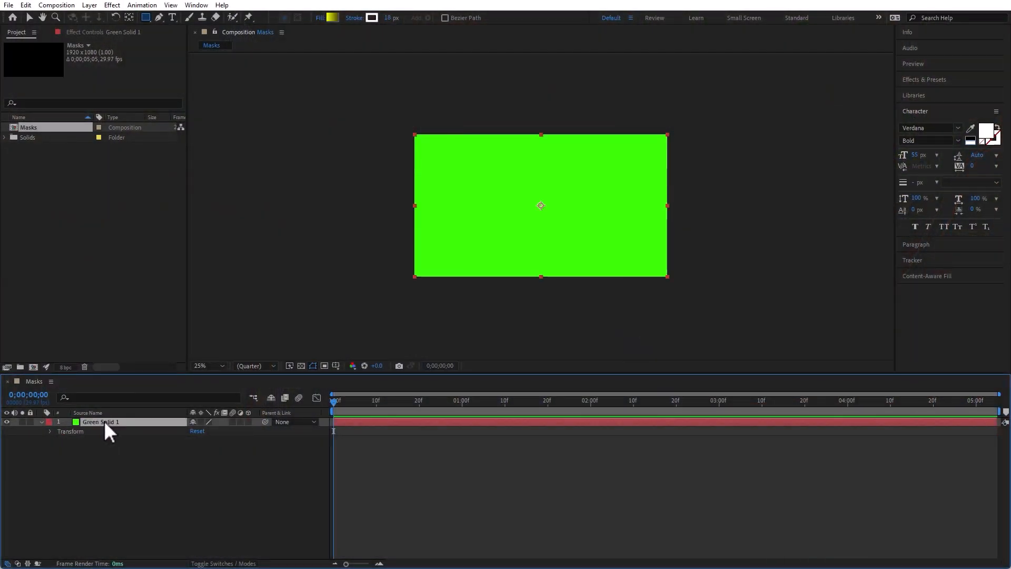
pyautogui.click(147, 15)
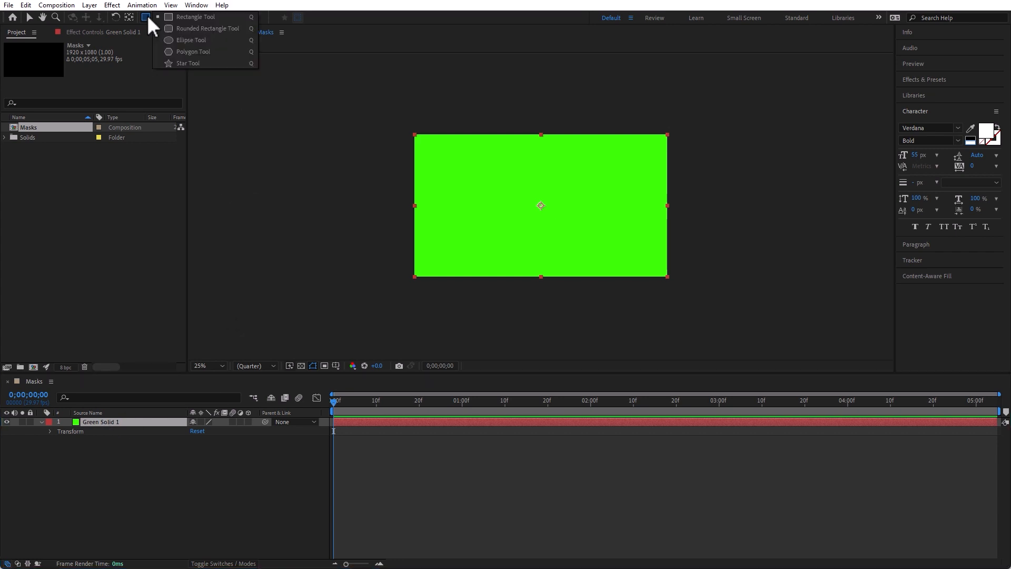
pyautogui.click(226, 29)
pyautogui.moveTo(464, 188); pyautogui.dragTo(613, 233)
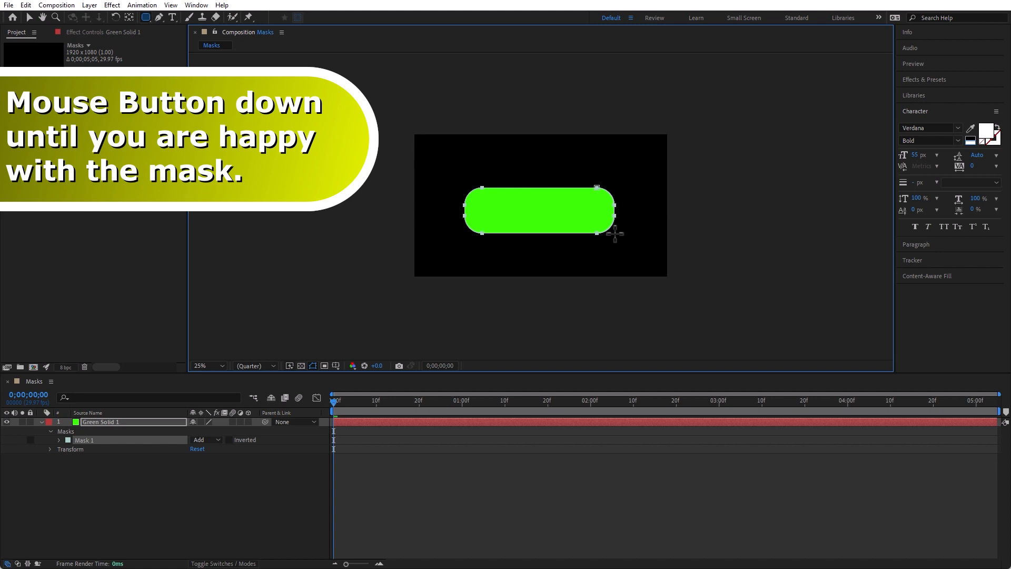
# Shrink the mask while toggling its corners between square and fully rounded, and delete the mask from the green solid.
pyautogui.press('Left')
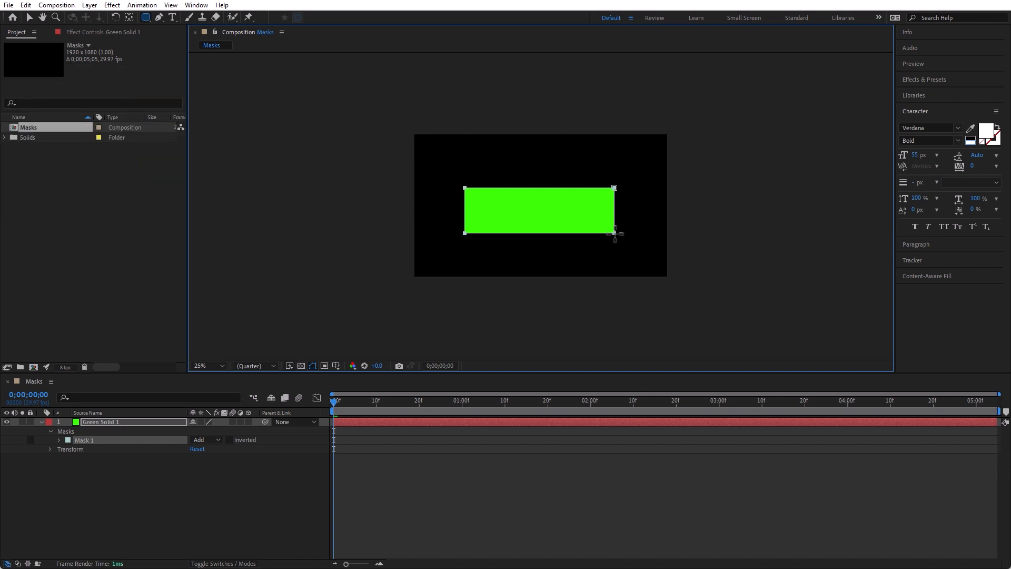
pyautogui.press('Right')
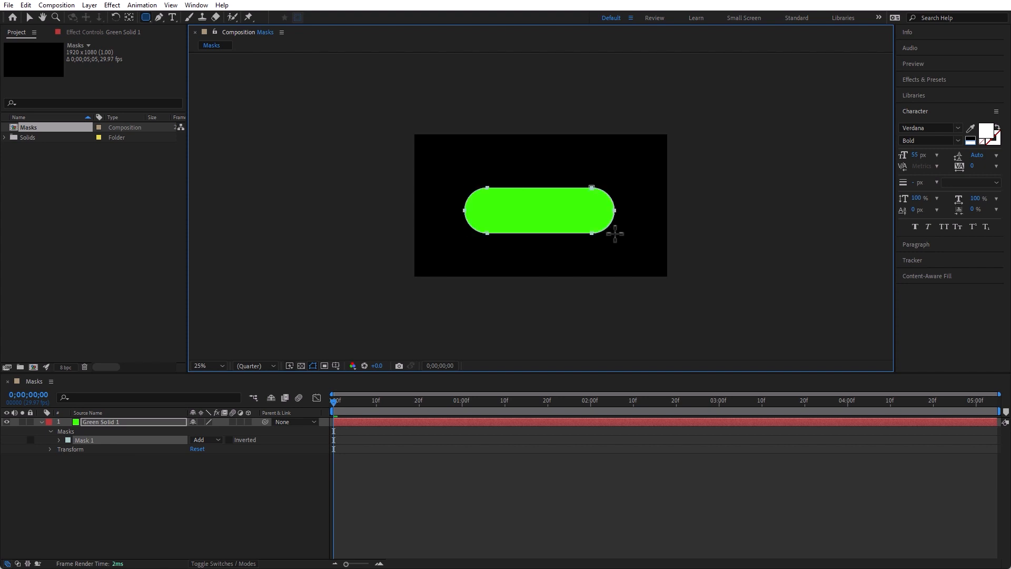
pyautogui.press('Left')
pyautogui.press('Right')
pyautogui.moveTo(587, 230)
pyautogui.mouseDown()
pyautogui.moveTo(560, 226)
pyautogui.moveTo(637, 223)
pyautogui.moveTo(588, 225)
pyautogui.mouseUp()
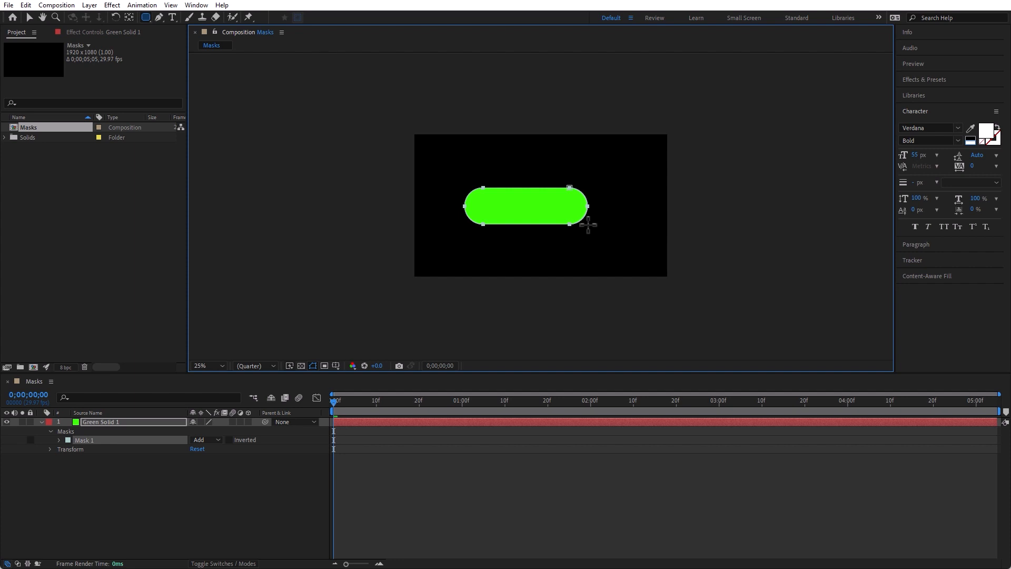
pyautogui.press('Left')
pyautogui.press('Right')
pyautogui.press('Left')
pyautogui.press('Right')
pyautogui.moveTo(588, 224); pyautogui.dragTo(588, 224)
pyautogui.click(84, 439)
pyautogui.press('Delete')
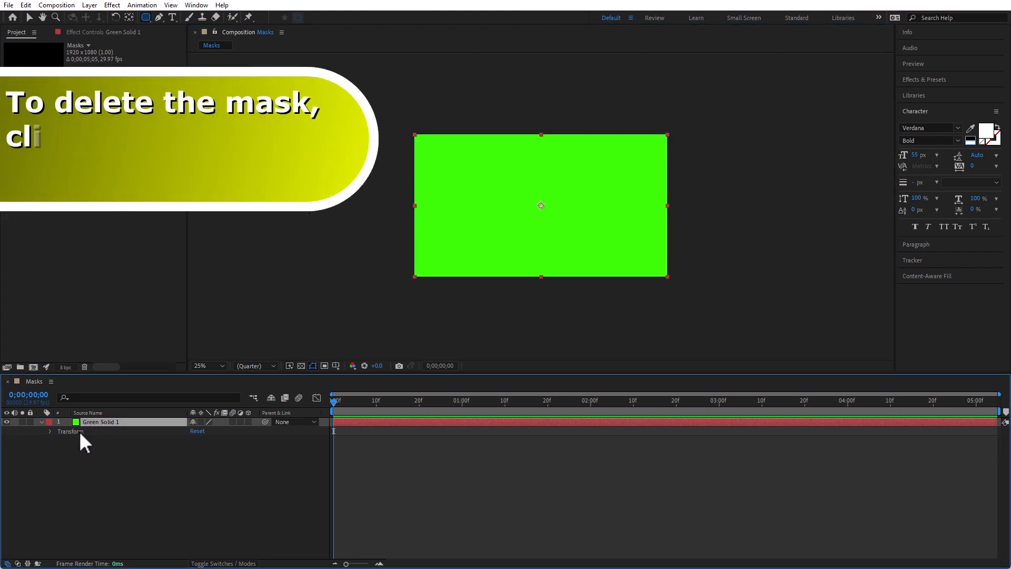
# Draw and resize an elliptical mask on the green solid, and delete that mask.
pyautogui.moveTo(145, 16); pyautogui.dragTo(198, 50)
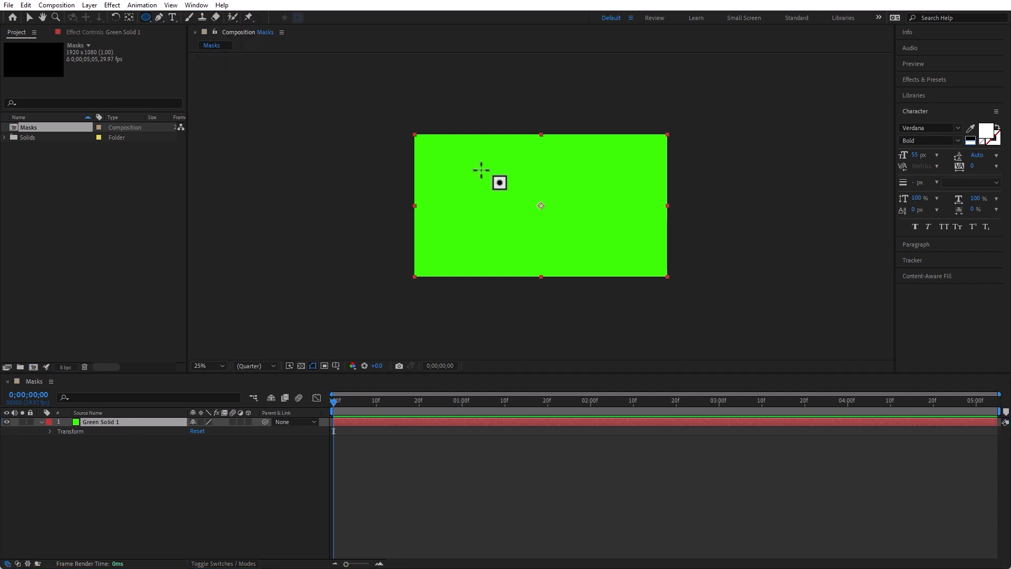
pyautogui.moveTo(473, 162); pyautogui.dragTo(596, 248)
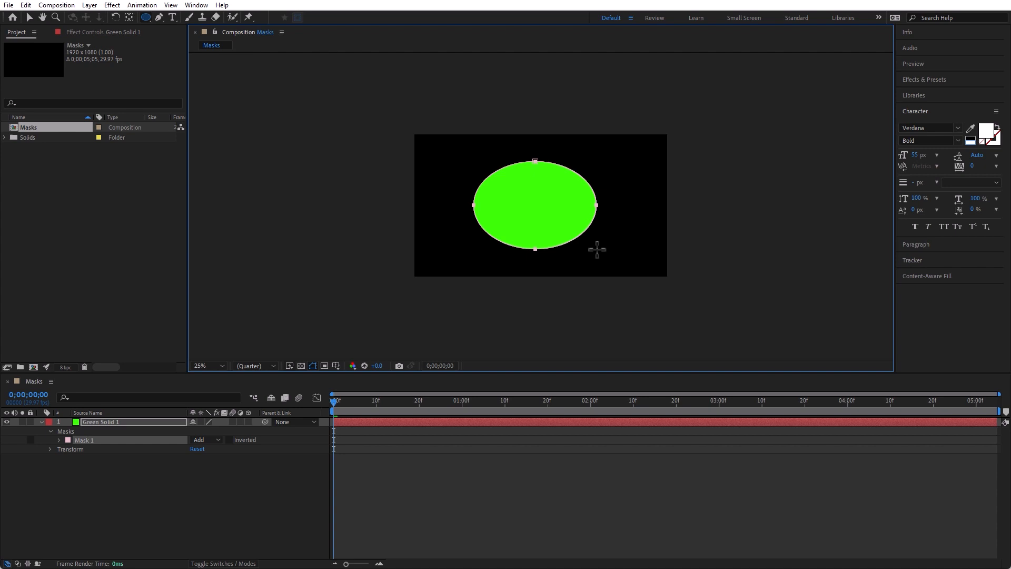
pyautogui.moveTo(596, 250); pyautogui.dragTo(574, 189)
pyautogui.click(95, 440)
pyautogui.press('Delete')
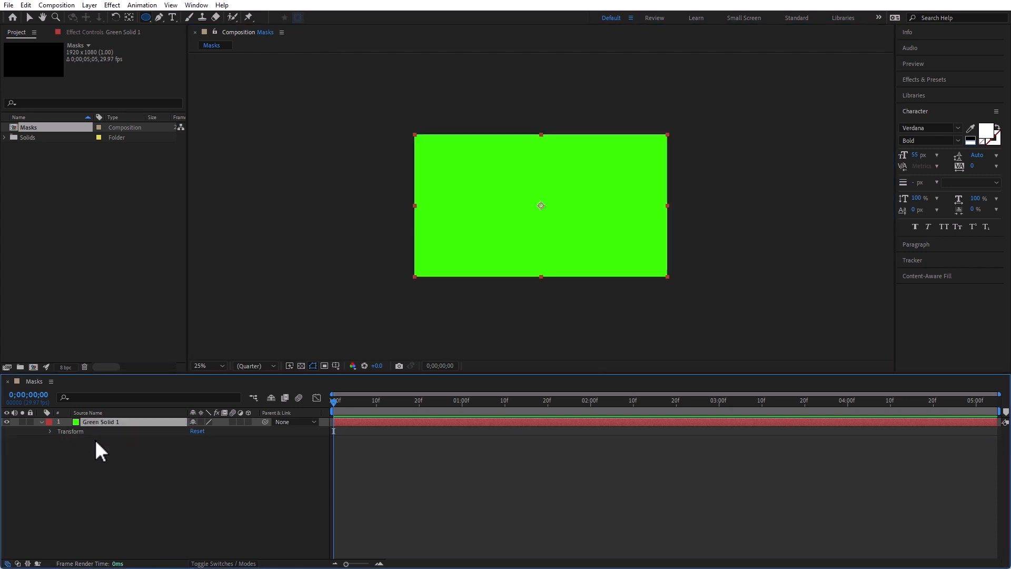
# Draw a rectangular mask on the green solid, reduce it to a smaller rectangle, and delete it.
pyautogui.click(150, 12)
pyautogui.click(201, 19)
pyautogui.moveTo(472, 159); pyautogui.dragTo(591, 231)
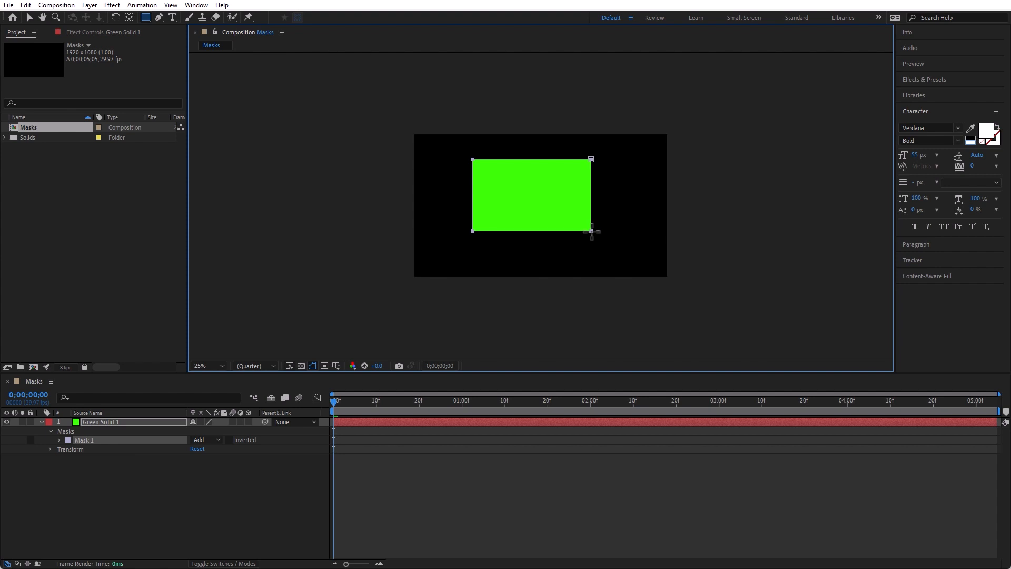
pyautogui.moveTo(591, 230)
pyautogui.mouseDown()
pyautogui.moveTo(542, 215)
pyautogui.moveTo(526, 194)
pyautogui.moveTo(543, 202)
pyautogui.moveTo(538, 231)
pyautogui.moveTo(548, 235)
pyautogui.moveTo(546, 204)
pyautogui.mouseUp()
pyautogui.click(95, 440)
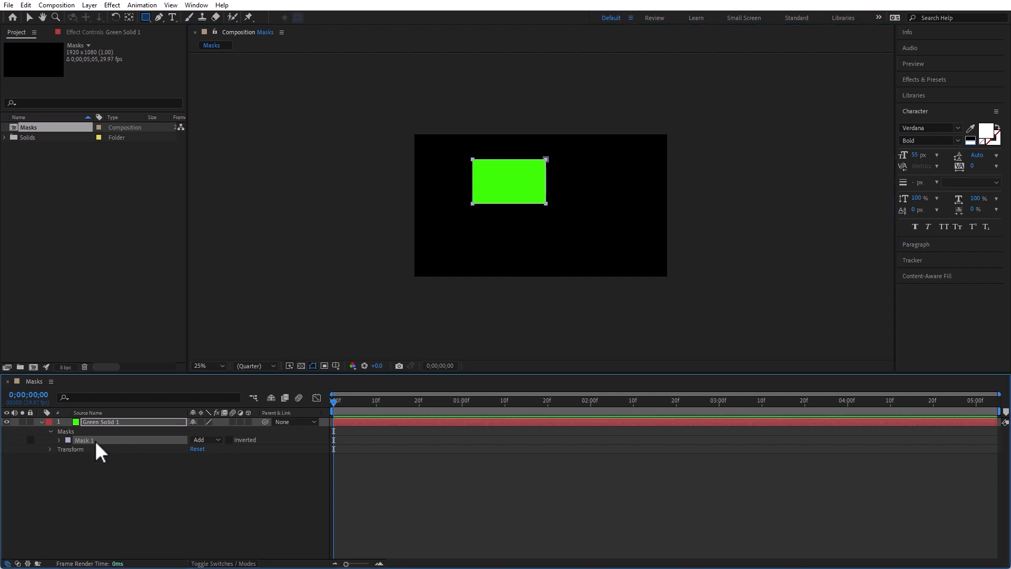
pyautogui.press('Delete')
# Draw a five-sided mask outward from near the centre of the green solid with the Polygon Tool.
pyautogui.click(147, 15)
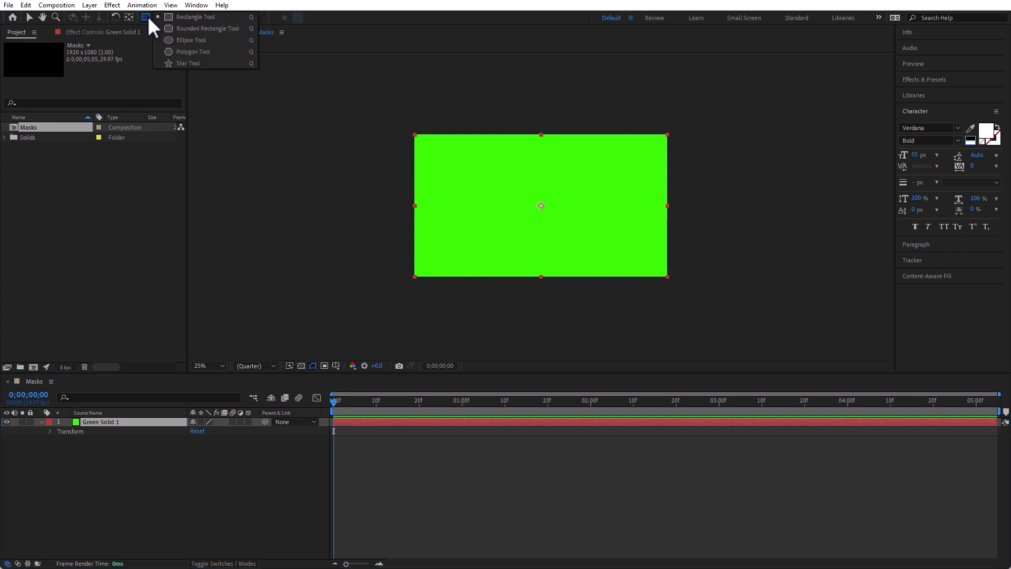
pyautogui.click(209, 52)
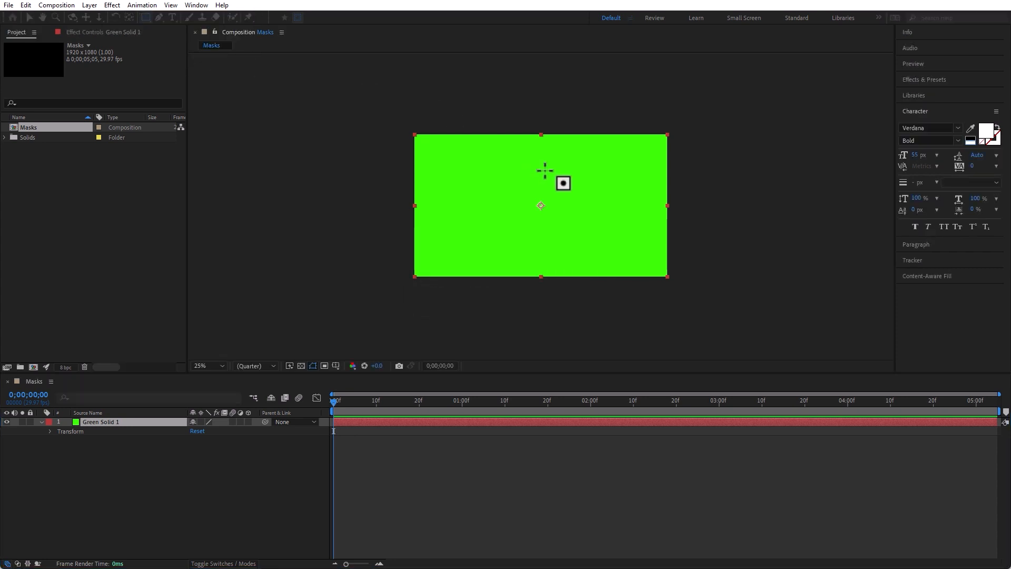
pyautogui.moveTo(524, 197); pyautogui.dragTo(549, 228)
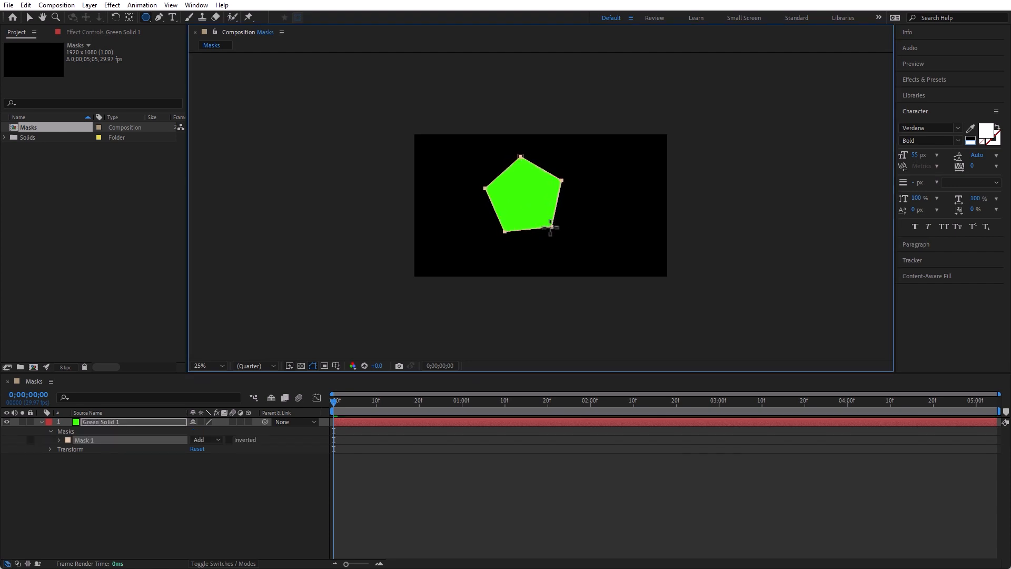
# Vary the polygon mask's number of sides from eight down to three, ending with a six-sided shape.
pyautogui.press('Up')
pyautogui.press('Up')
pyautogui.press('Up')
pyautogui.press('Up')
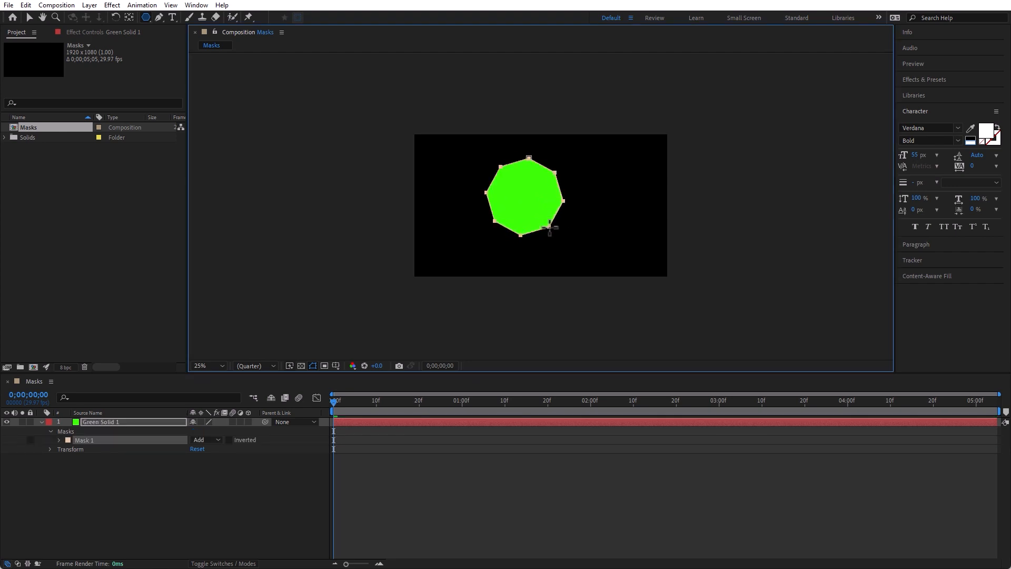
pyautogui.press('Down')
pyautogui.press('Down')
pyautogui.press('Down')
pyautogui.press('Down')
pyautogui.press('Down')
pyautogui.press('Down')
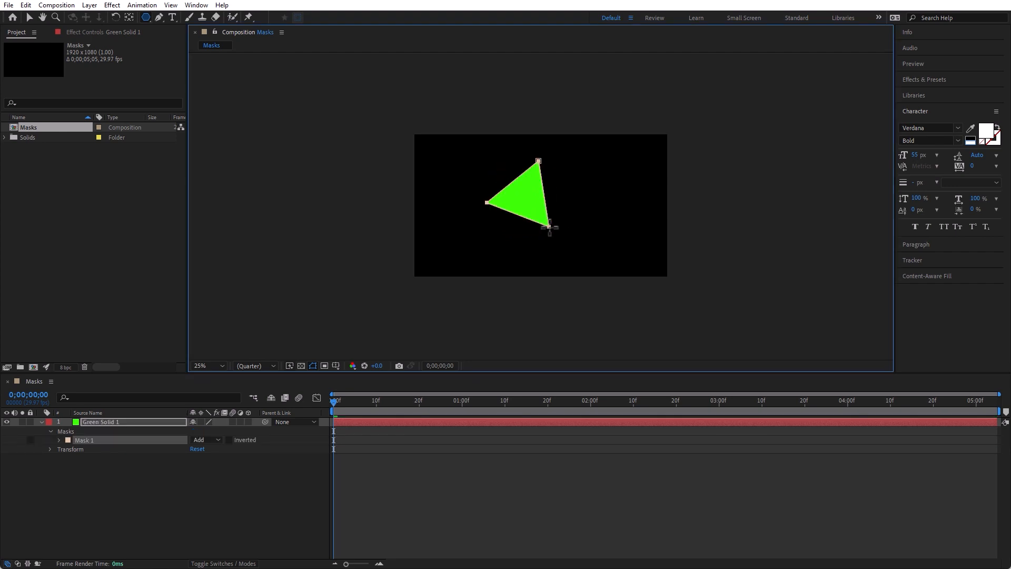
pyautogui.press('Up')
pyautogui.press('Up')
pyautogui.press('Up')
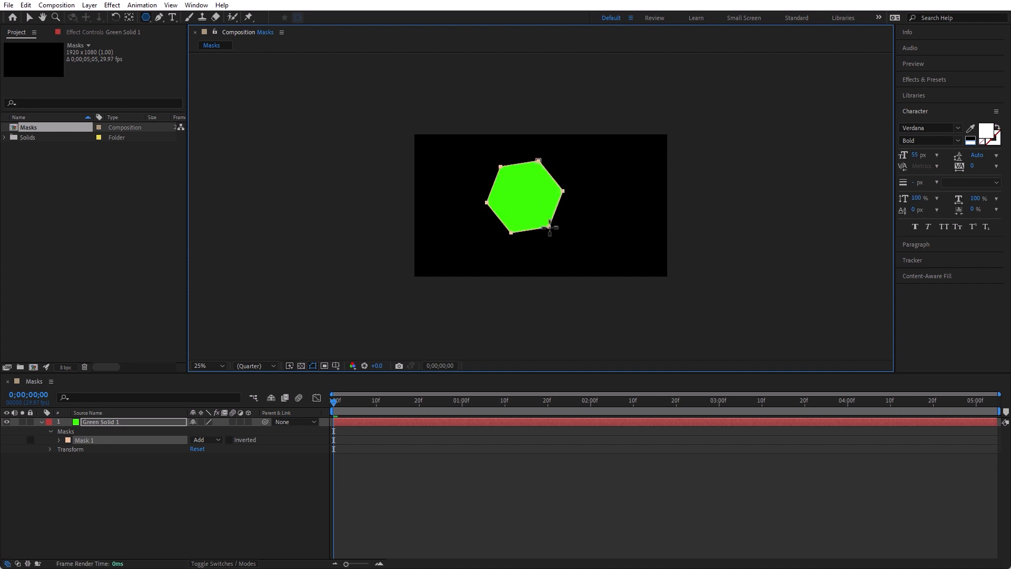
# Adjust the six-sided mask's roundness until loops bulge outward between its vertices.
pyautogui.press('pageup')
pyautogui.press('pageup')
pyautogui.press('pageup')
pyautogui.press('pageup')
pyautogui.press('pageup')
pyautogui.press('pagedown')
pyautogui.press('pagedown')
pyautogui.press('pagedown')
pyautogui.press('pagedown')
pyautogui.press('pagedown')
pyautogui.press('pagedown')
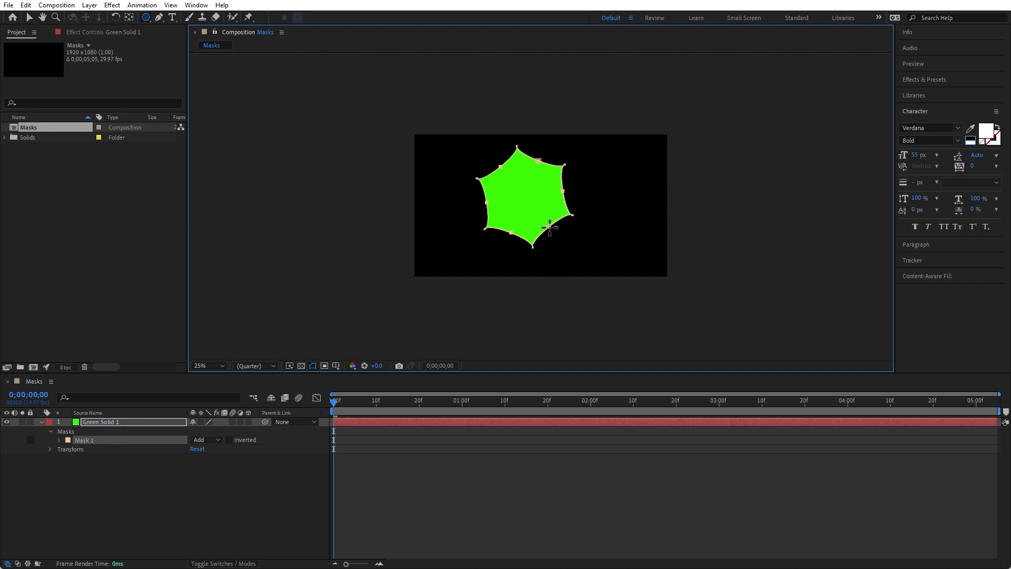
pyautogui.press('pagedown')
pyautogui.press('pagedown')
pyautogui.press('pagedown')
pyautogui.press('pagedown')
pyautogui.press('pagedown')
pyautogui.press('pagedown')
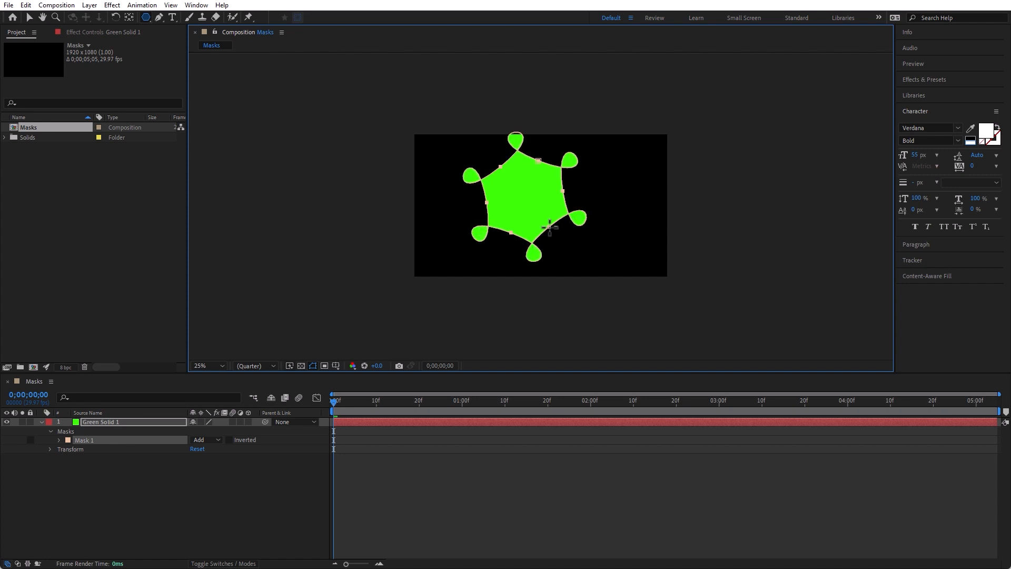
# Adjust the six-sided mask's roundness until the outward loops shrink into a softly rounded hexagon.
pyautogui.press('Left')
pyautogui.press('Left')
pyautogui.press('Right')
pyautogui.press('Right')
pyautogui.press('Right')
pyautogui.press('Right')
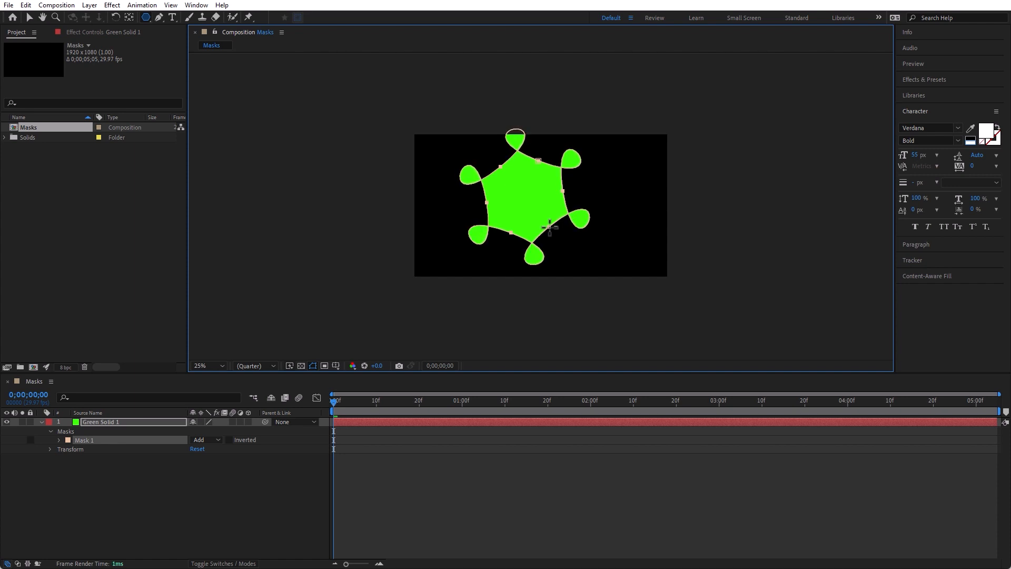
pyautogui.press('Right')
pyautogui.press('Right')
pyautogui.press('Right')
pyautogui.press('Right')
pyautogui.press('Right')
pyautogui.press('Right')
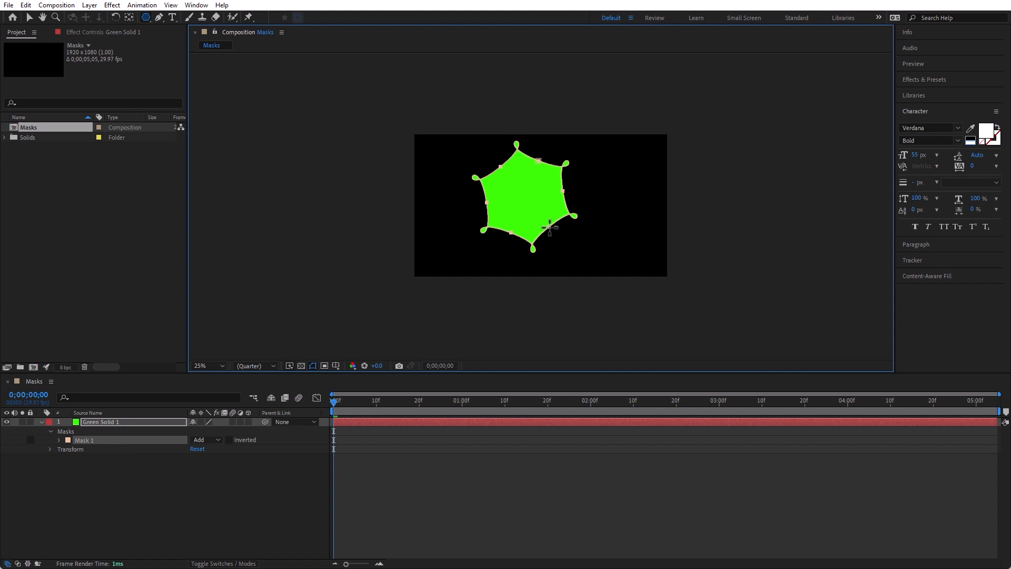
pyautogui.press('Right')
pyautogui.press('Right')
pyautogui.press('Right')
pyautogui.press('Right')
pyautogui.press('Right')
pyautogui.press('Right')
pyautogui.press('Right')
pyautogui.press('Right')
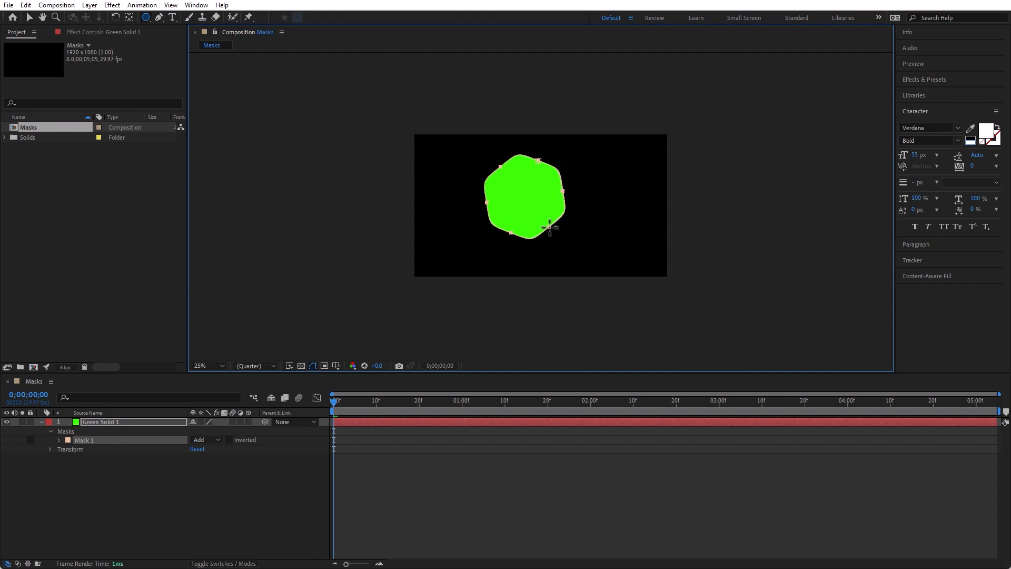
# Change the six-sided mask's roundness until its edges cross inward into petal-like loops, and delete the mask.
pyautogui.press('Left')
pyautogui.press('Left')
pyautogui.press('Left')
pyautogui.press('Left')
pyautogui.press('Left')
pyautogui.press('Left')
pyautogui.press('Left')
pyautogui.press('Left')
pyautogui.press('Left')
pyautogui.press('Left')
pyautogui.press('Left')
pyautogui.press('Left')
pyautogui.press('Left')
pyautogui.press('Left')
pyautogui.press('Left')
pyautogui.press('Left')
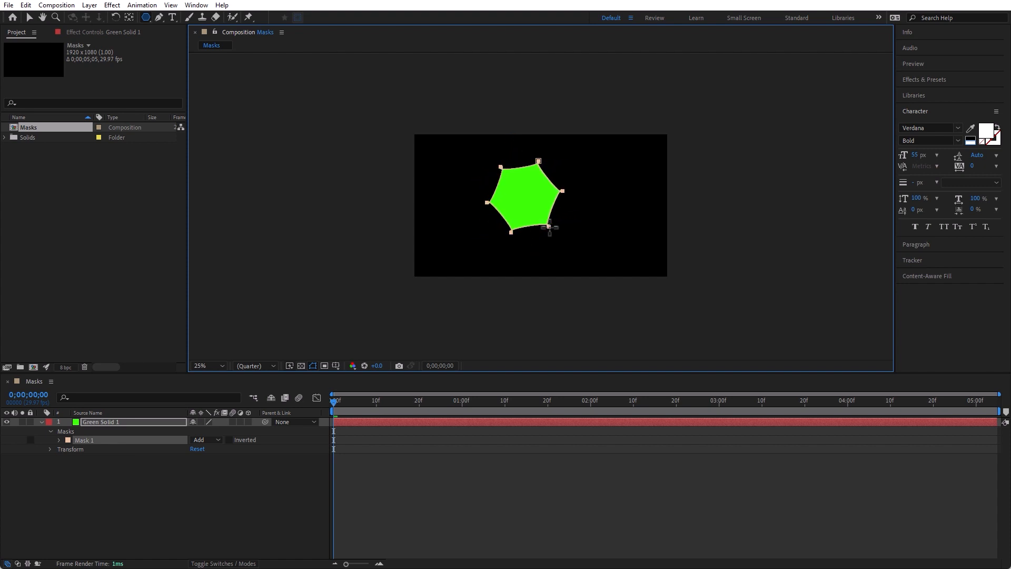
pyautogui.press('Left')
pyautogui.press('Left')
pyautogui.press('Left')
pyautogui.press('Left')
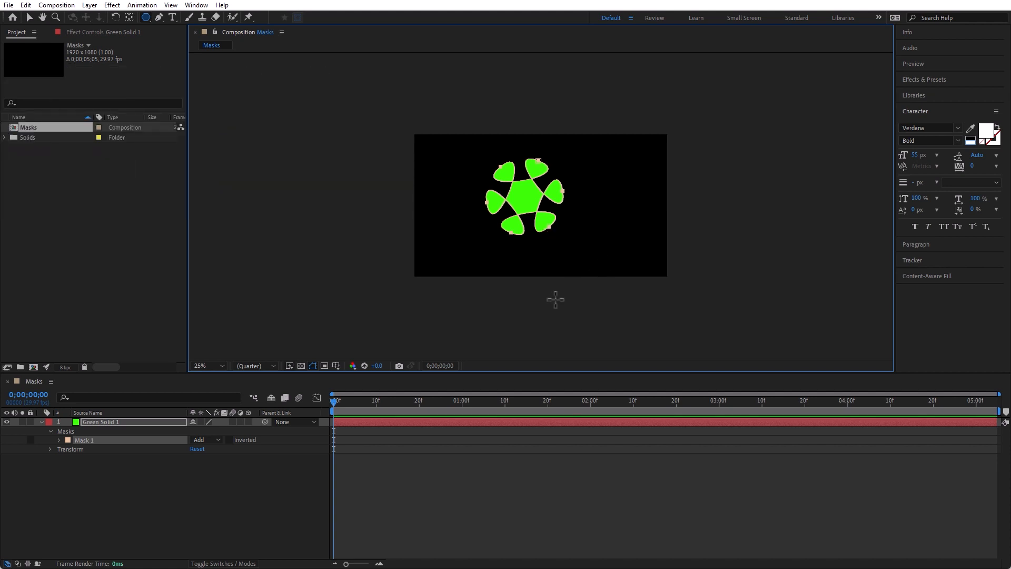
pyautogui.press('Delete')
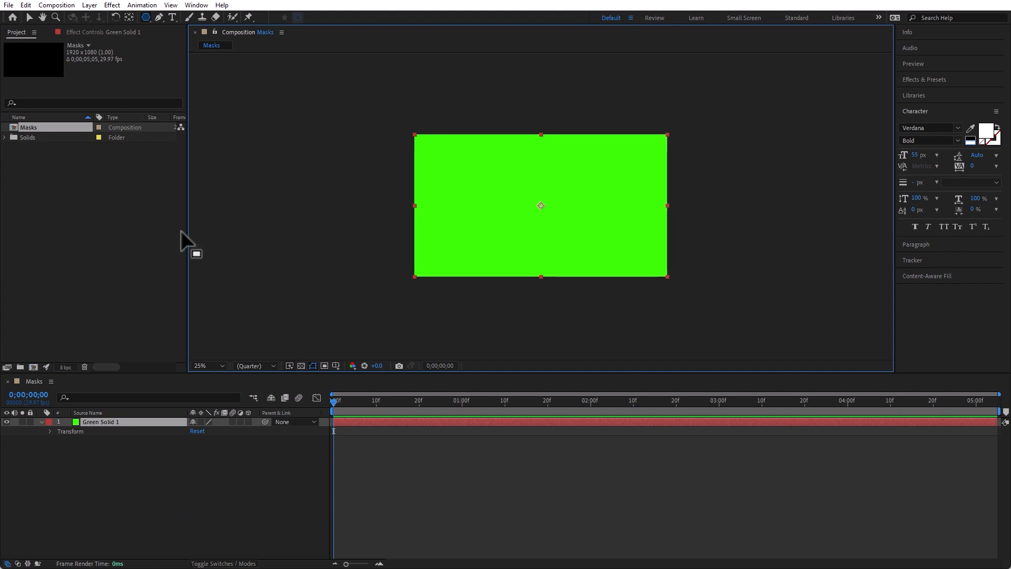
# Draw a small rectangular mask on the green solid, reposition it at the centre while drawing, and delete it.
pyautogui.moveTo(145, 16); pyautogui.dragTo(179, 23)
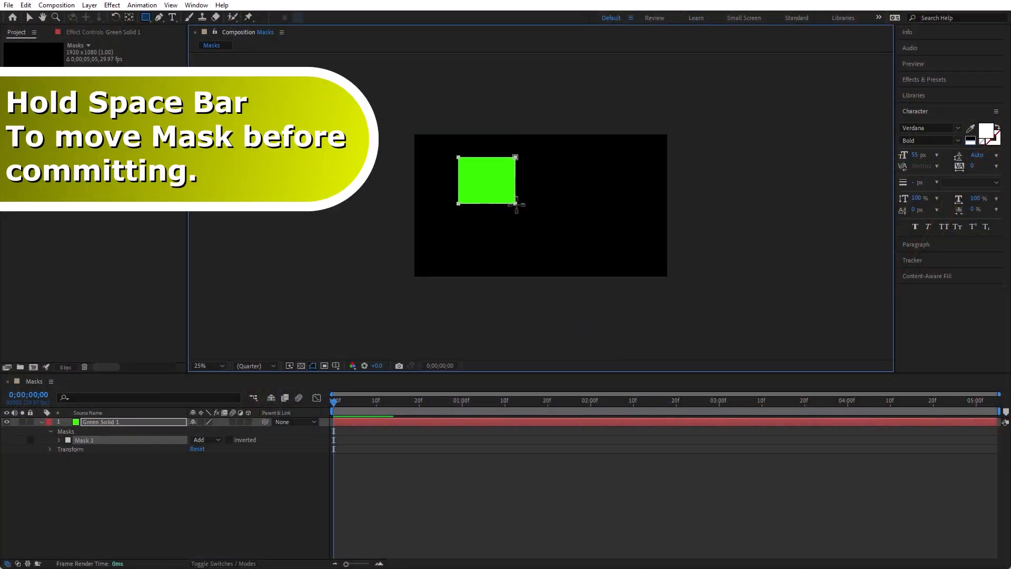
pyautogui.moveTo(616, 211)
pyautogui.mouseDown()
pyautogui.moveTo(554, 227)
pyautogui.moveTo(591, 239)
pyautogui.moveTo(537, 199)
pyautogui.moveTo(574, 230)
pyautogui.mouseUp()
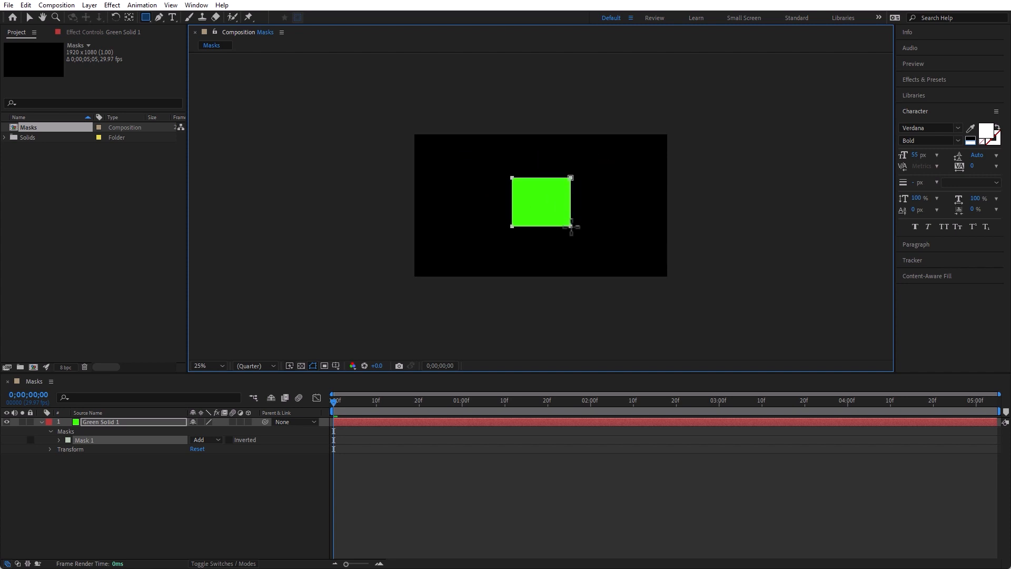
pyautogui.click(126, 469)
pyautogui.click(94, 439)
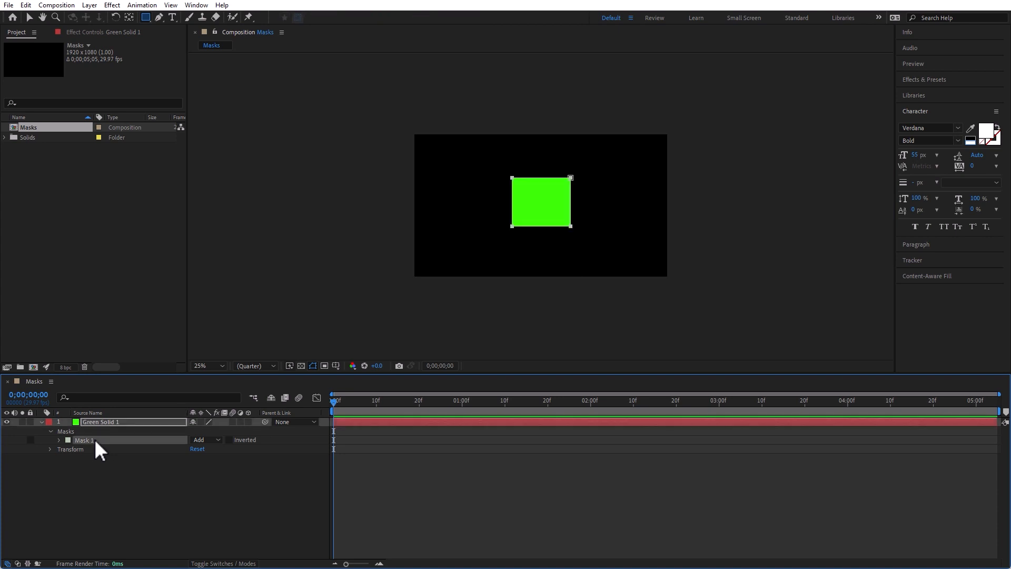
pyautogui.press('Delete')
# Draw a many-pointed star mask at the green solid's centre, varying its size and the depth of its points.
pyautogui.moveTo(146, 16); pyautogui.dragTo(200, 63)
pyautogui.moveTo(541, 205); pyautogui.dragTo(568, 240)
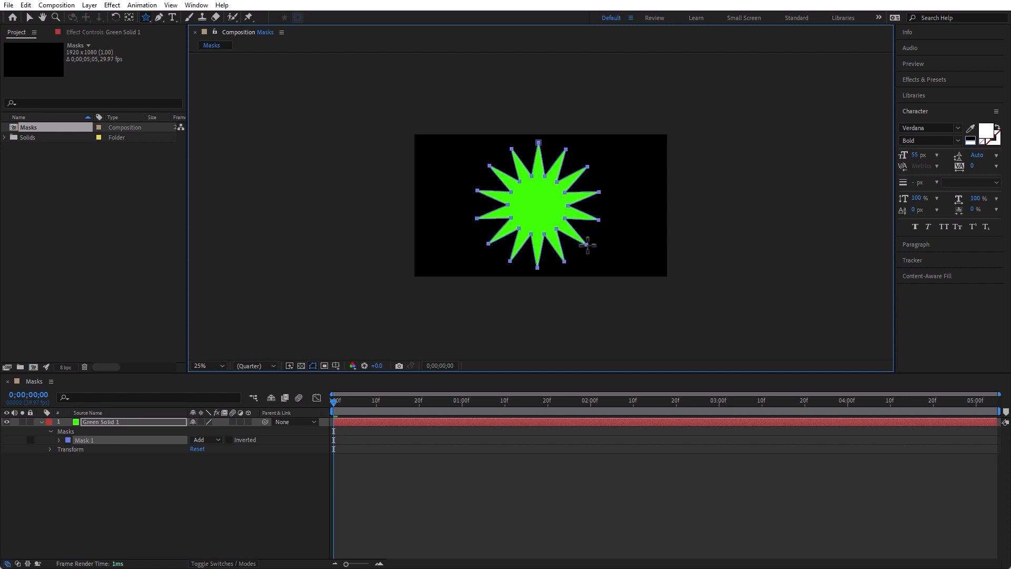
pyautogui.moveTo(589, 241)
pyautogui.mouseDown()
pyautogui.moveTo(609, 249)
pyautogui.moveTo(578, 235)
pyautogui.mouseUp()
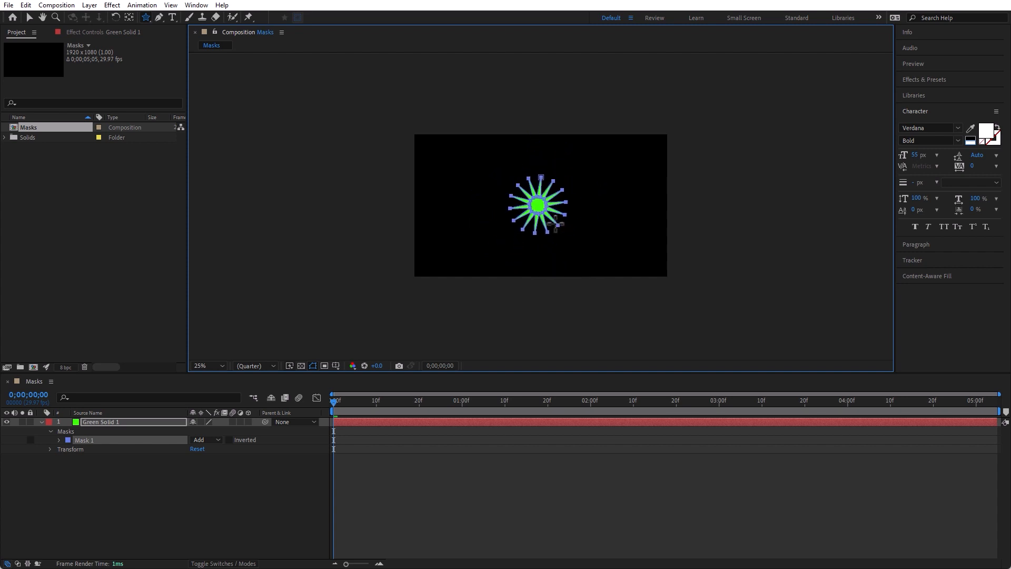
pyautogui.moveTo(593, 245); pyautogui.dragTo(577, 236)
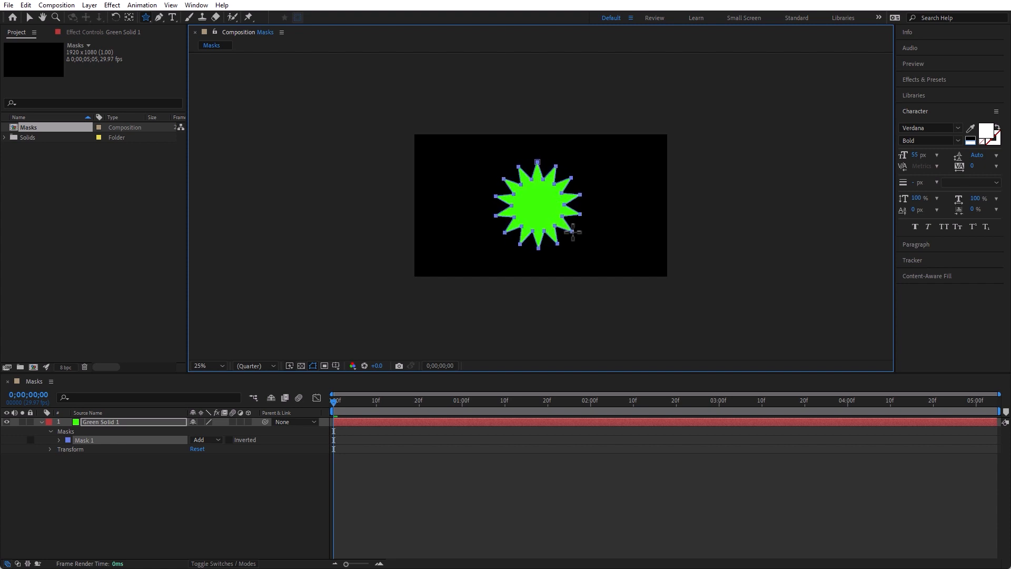
# Round the star mask's points into flower-like petals while drawing, and delete the mask.
pyautogui.press('Right')
pyautogui.press('Right')
pyautogui.press('Right')
pyautogui.press('Right')
pyautogui.press('Right')
pyautogui.press('Right')
pyautogui.press('Right')
pyautogui.moveTo(573, 232)
pyautogui.mouseDown()
pyautogui.moveTo(554, 221)
pyautogui.moveTo(569, 217)
pyautogui.moveTo(562, 227)
pyautogui.mouseUp()
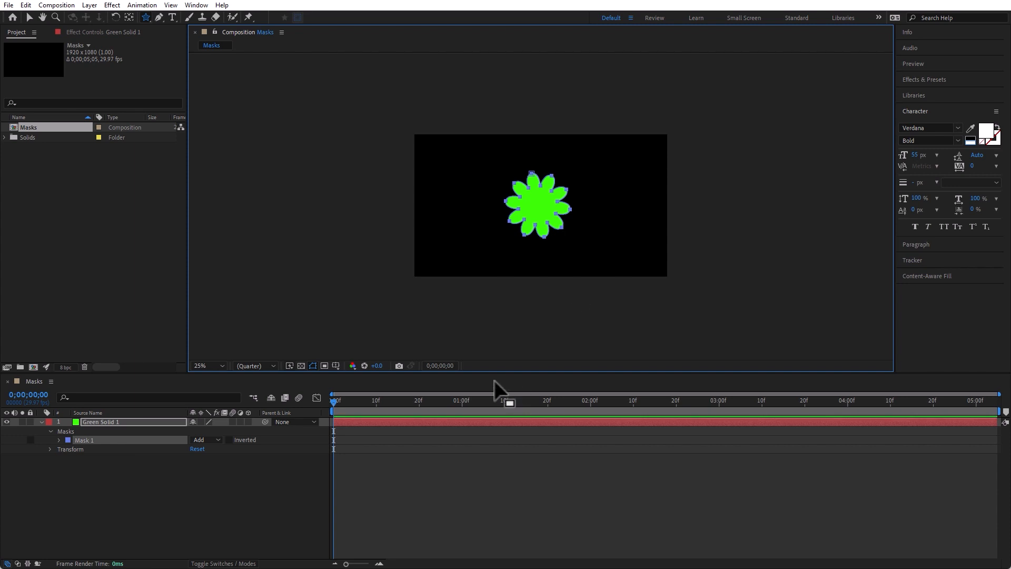
pyautogui.click(162, 488)
pyautogui.click(103, 440)
pyautogui.press('Delete')
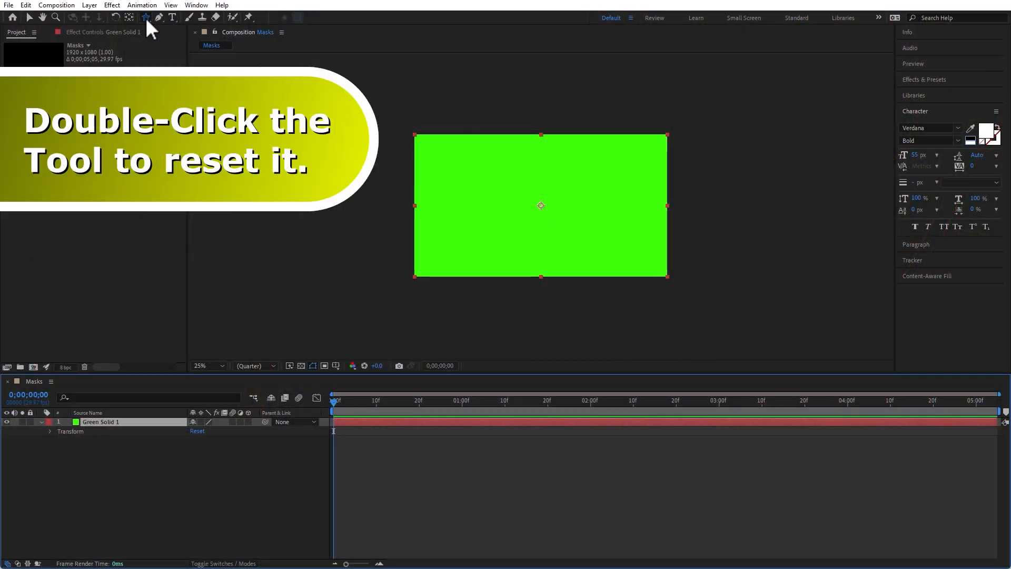
# Add a default five-pointed star mask to the green solid with the Star tool, and delete it.
pyautogui.doubleClick(145, 18)
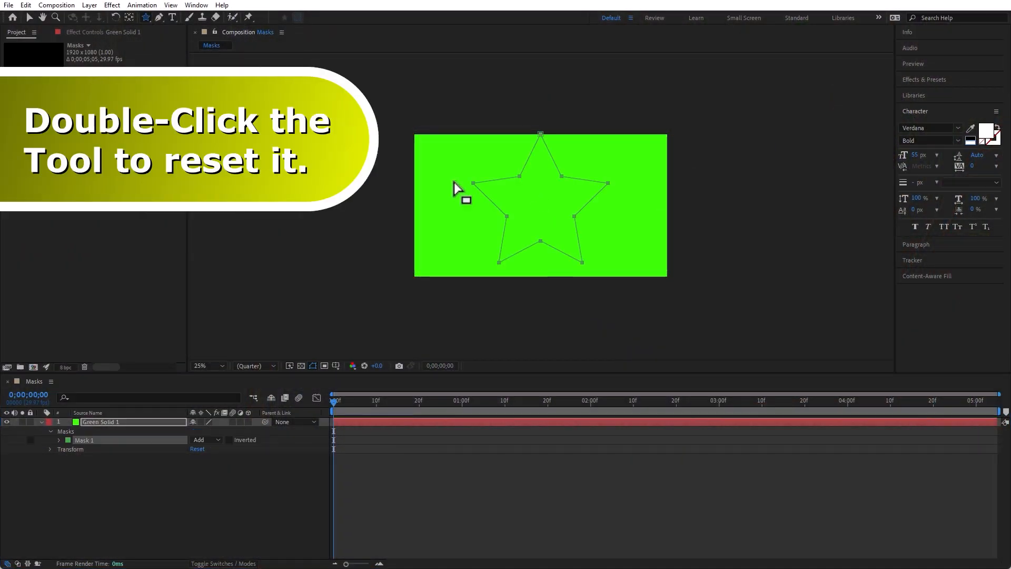
pyautogui.press('v')
pyautogui.click(83, 439)
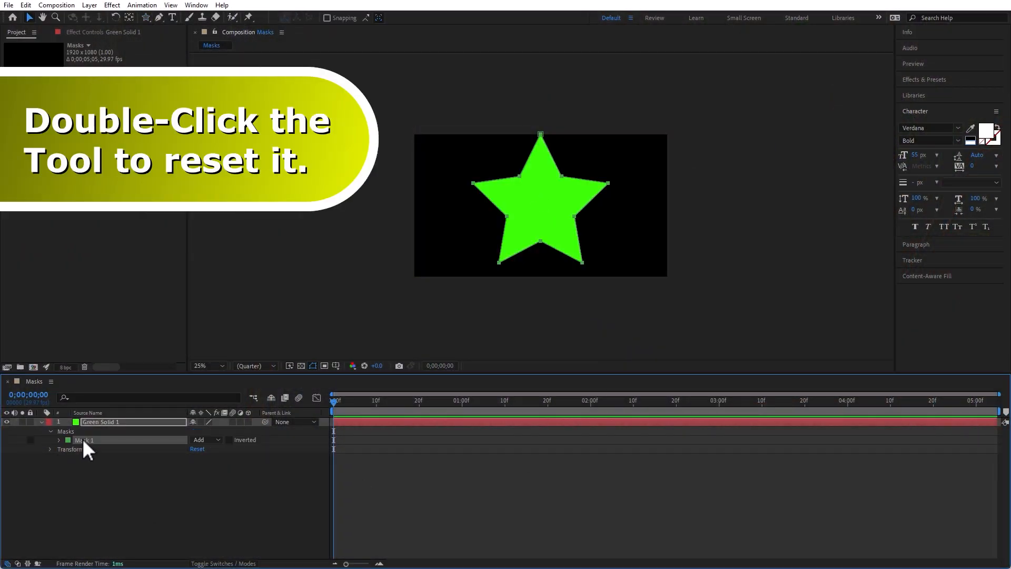
pyautogui.press('Delete')
# Add a default pentagon mask and a full-layer rounded rectangle mask to the green solid.
pyautogui.moveTo(144, 17); pyautogui.dragTo(196, 45)
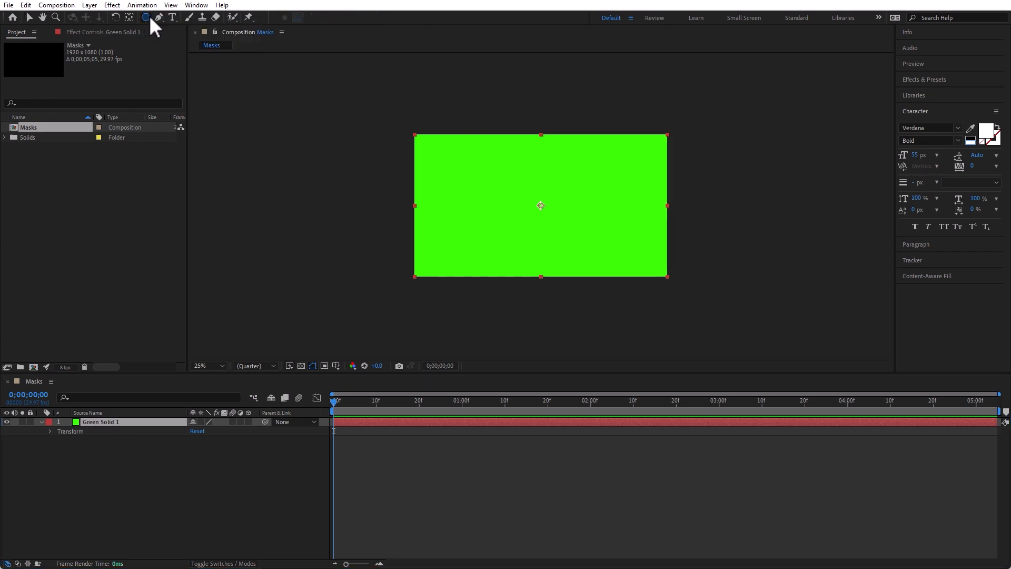
pyautogui.doubleClick(149, 16)
pyautogui.press('v')
pyautogui.click(111, 425)
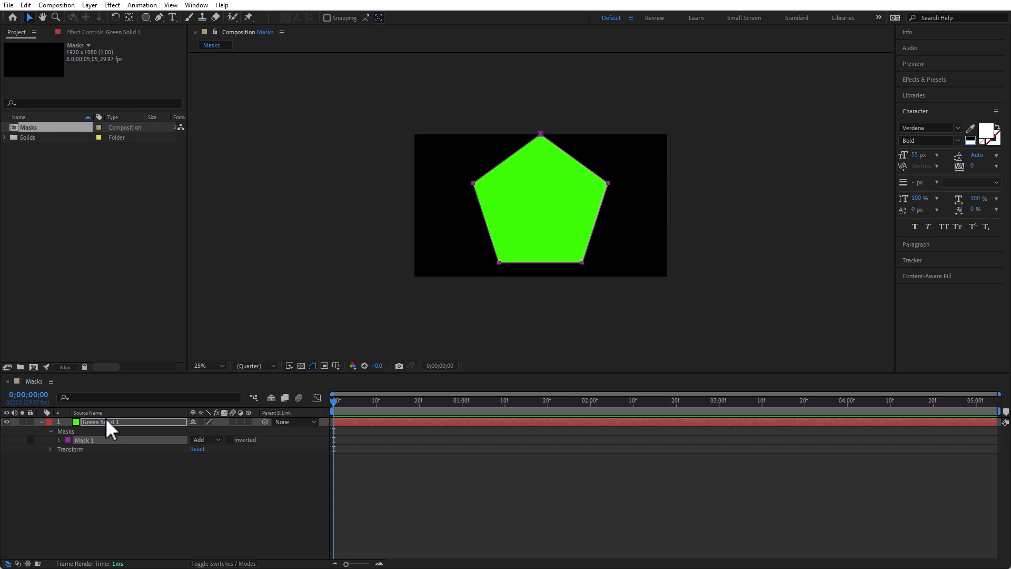
pyautogui.moveTo(148, 17); pyautogui.dragTo(210, 30)
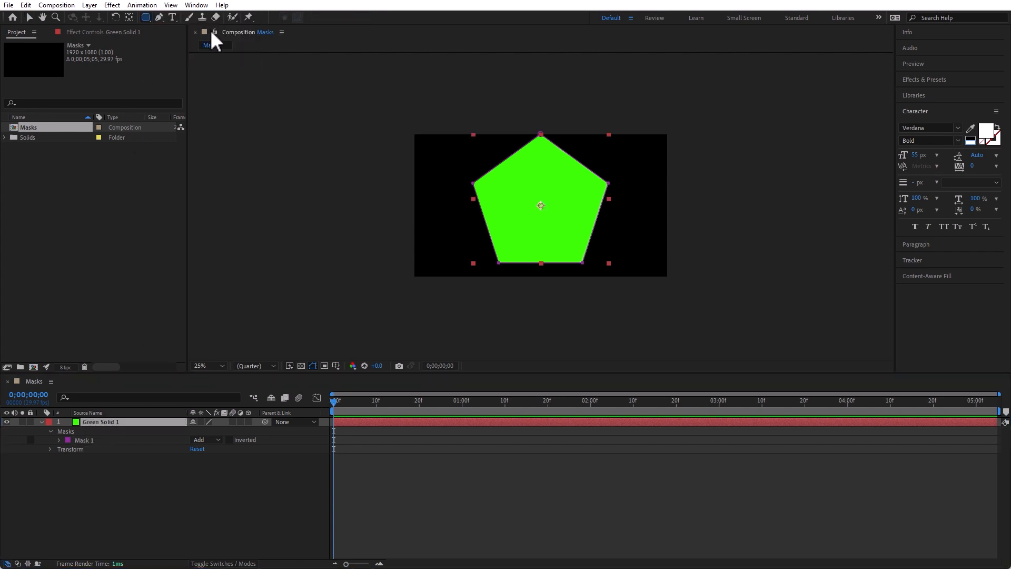
pyautogui.doubleClick(147, 16)
pyautogui.press('v')
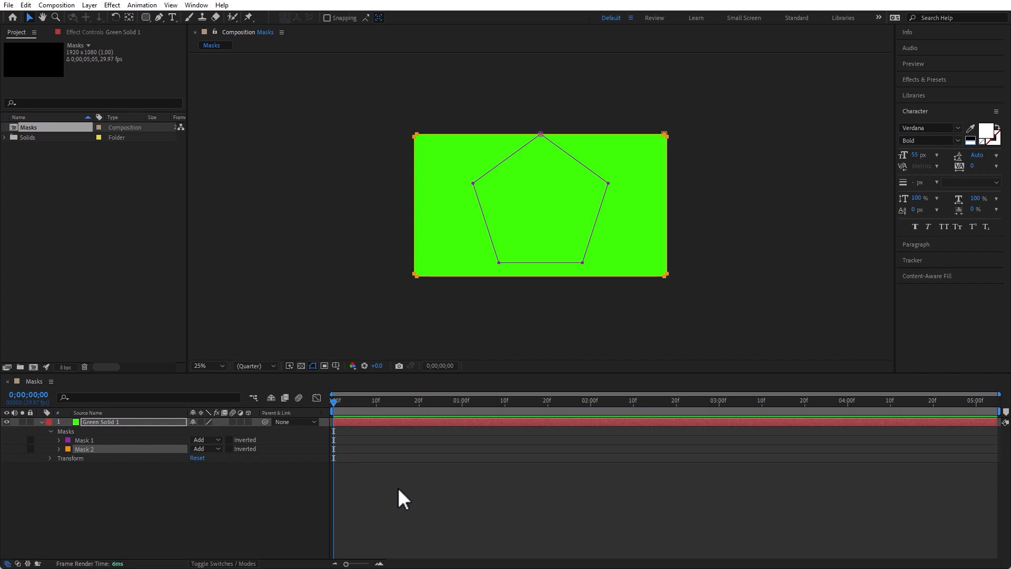
# Delete both the pentagon and rounded rectangle masks from the green solid.
pyautogui.click(147, 499)
pyautogui.moveTo(85, 442); pyautogui.dragTo(93, 459)
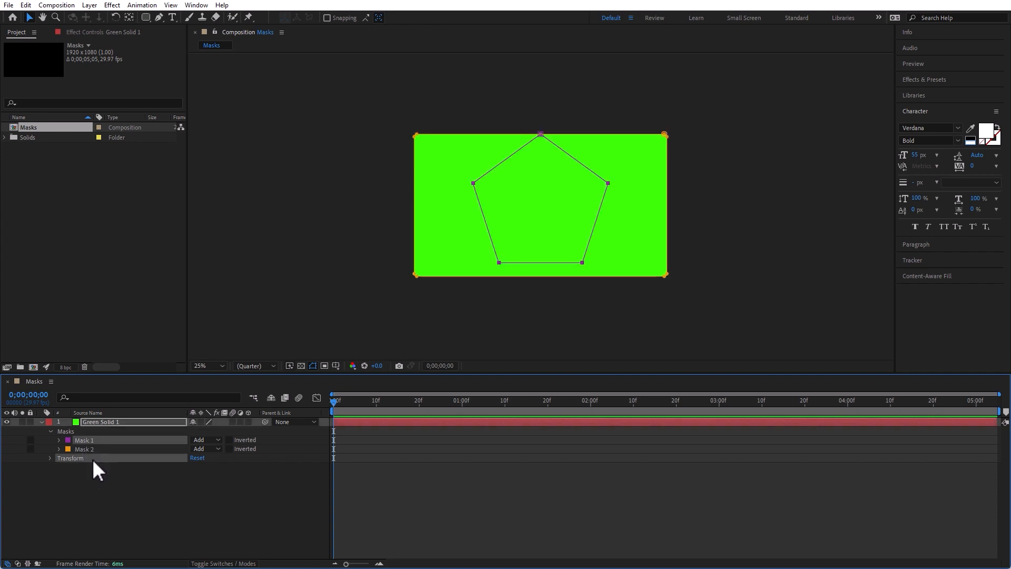
pyautogui.click(93, 470)
pyautogui.click(92, 447)
pyautogui.keyDown('ctrl'); pyautogui.click(93, 438); pyautogui.keyUp('ctrl')
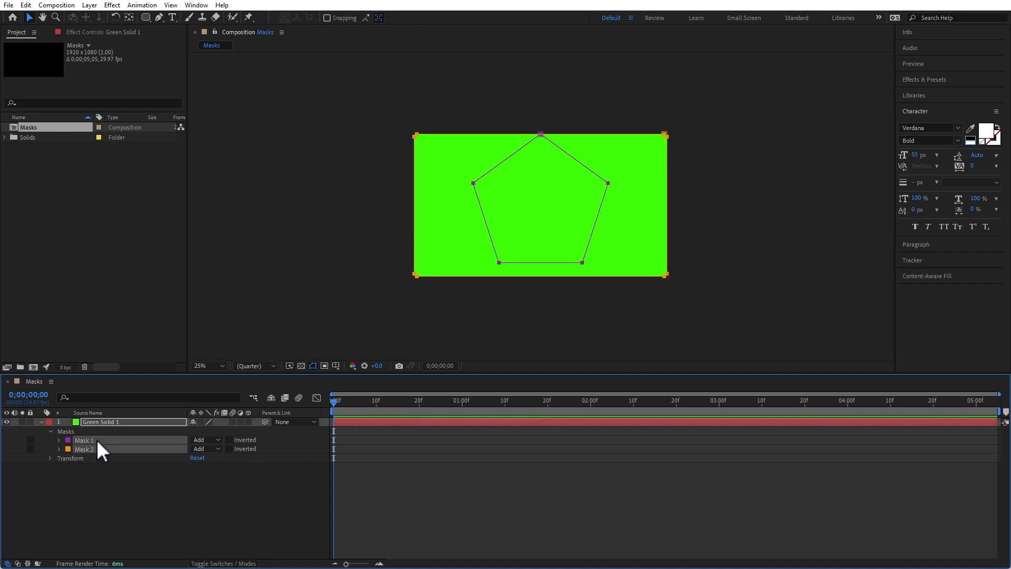
pyautogui.press('Delete')
# Draw a large rectangular mask around the middle of the green solid and turn on the transparency grid.
pyautogui.moveTo(148, 17); pyautogui.dragTo(193, 20)
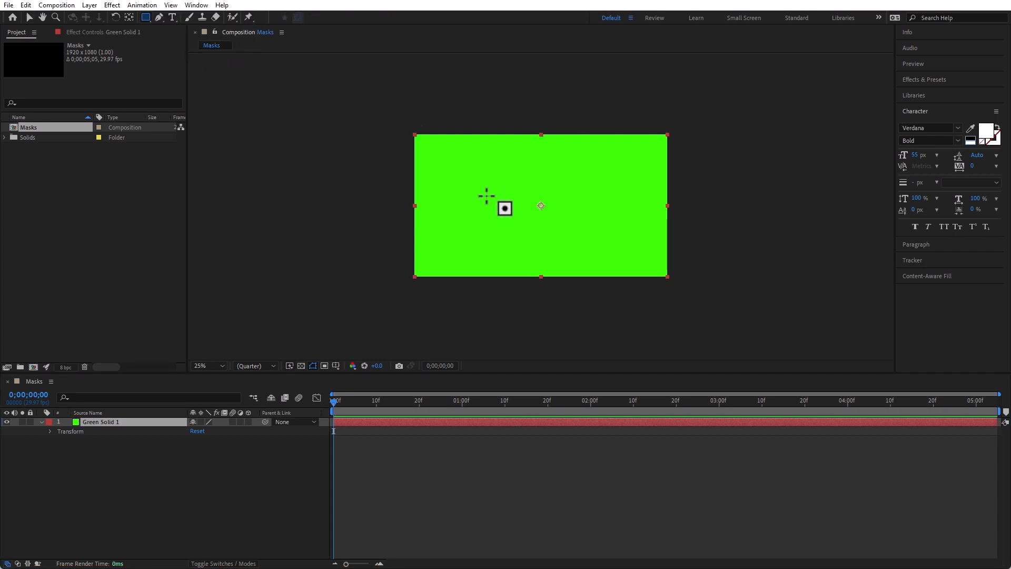
pyautogui.moveTo(455, 162); pyautogui.dragTo(616, 242)
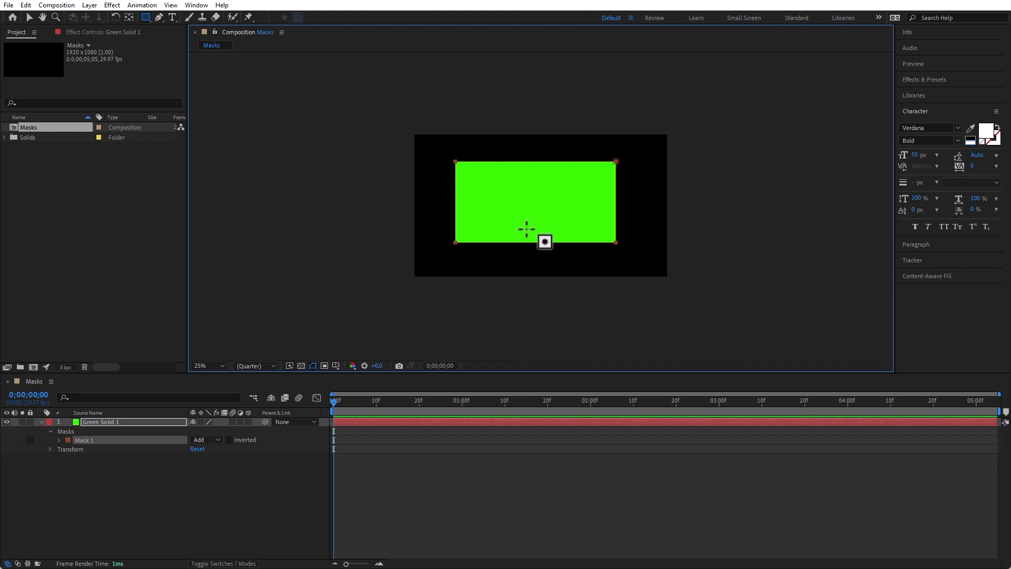
pyautogui.click(301, 366)
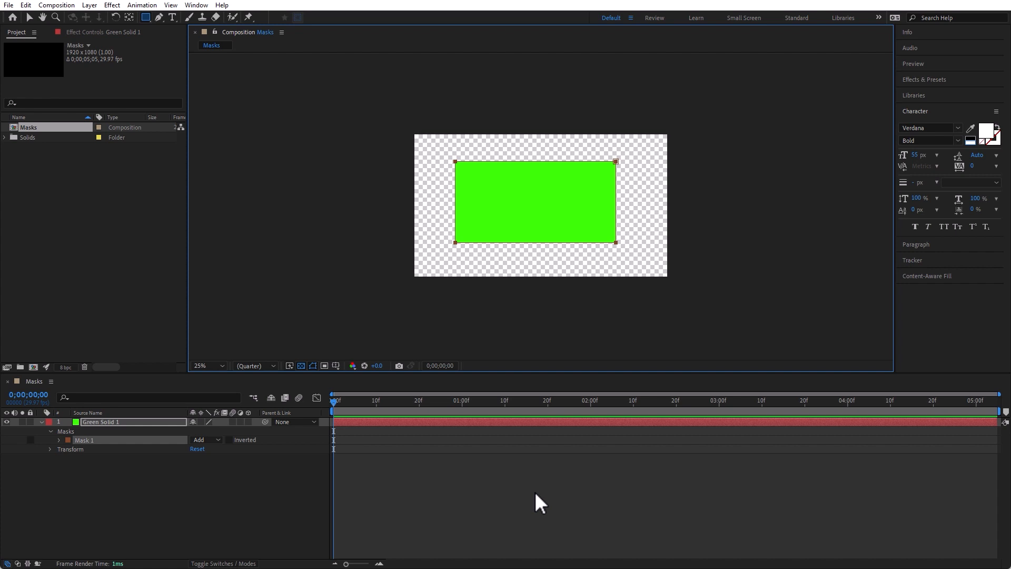
# Set the rectangular mask's feather to 298 pixels and its expansion to 53 pixels.
pyautogui.click(59, 440)
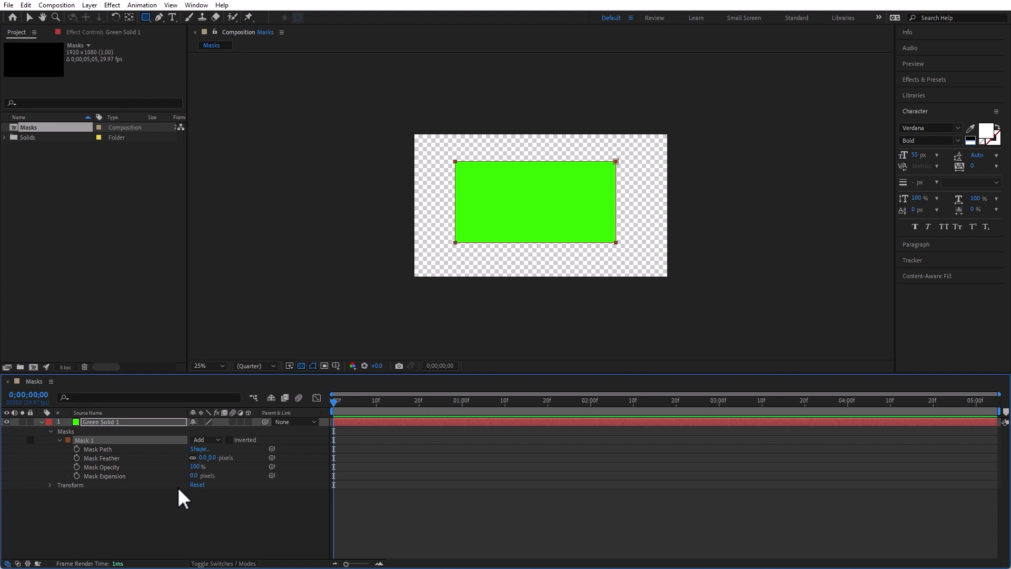
pyautogui.moveTo(202, 460); pyautogui.dragTo(355, 456)
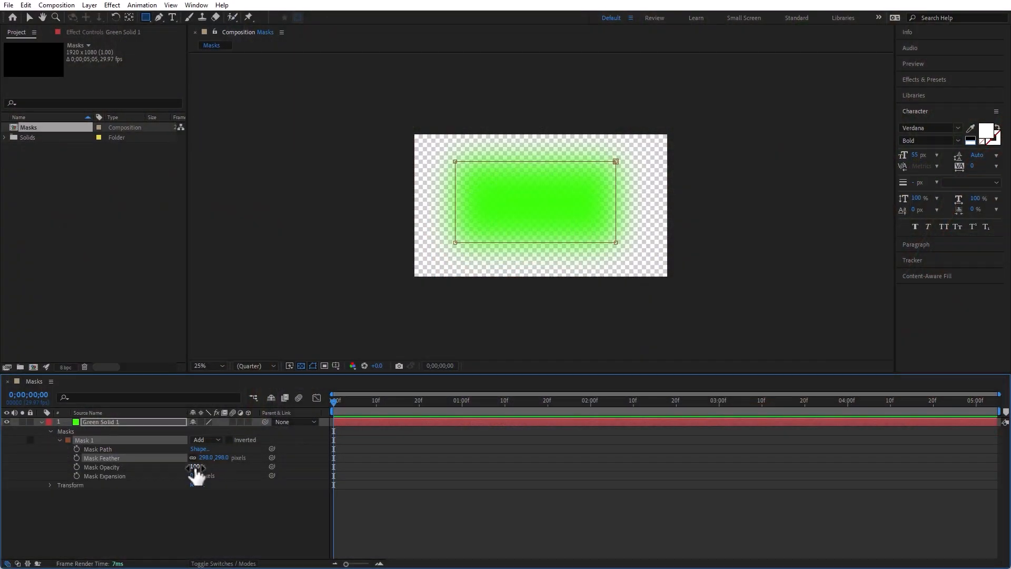
pyautogui.moveTo(191, 467); pyautogui.dragTo(235, 489)
# Reset Mask 1's feather, opacity and expansion to their default values together.
pyautogui.click(101, 448)
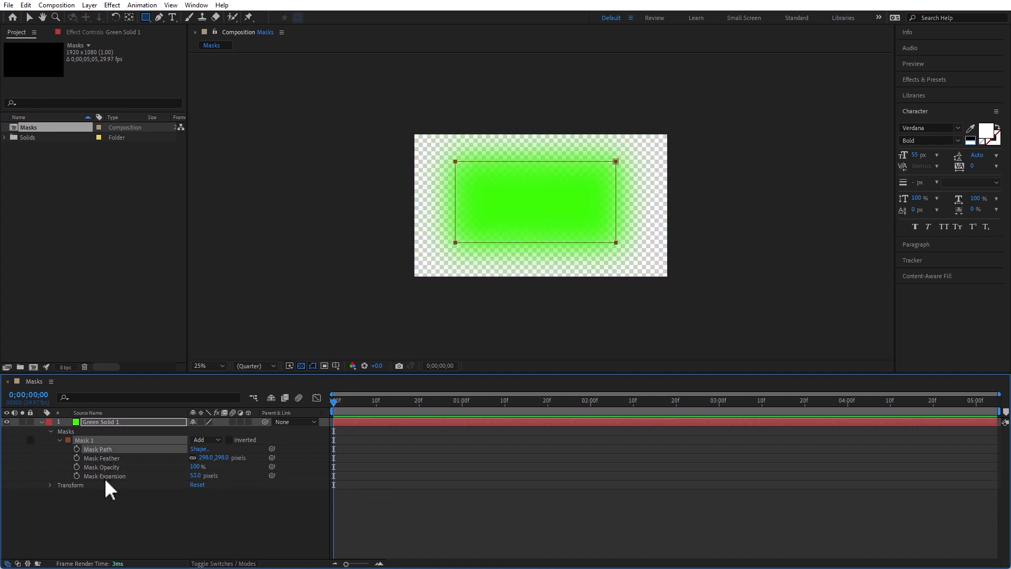
pyautogui.keyDown('shift'); pyautogui.click(105, 457); pyautogui.keyUp('shift')
pyautogui.keyDown('shift'); pyautogui.click(106, 475); pyautogui.keyUp('shift')
pyautogui.rightClick(106, 464)
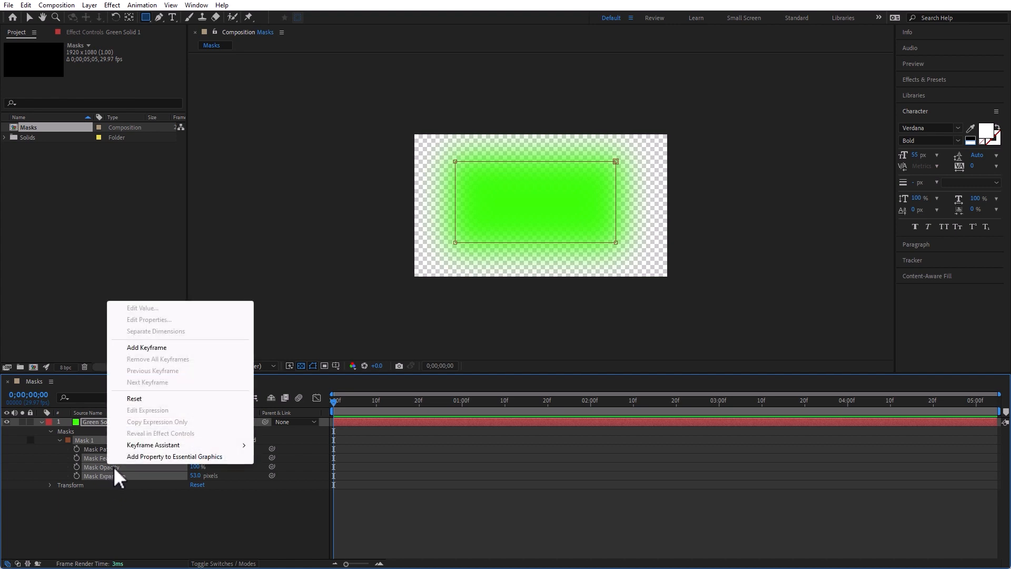
pyautogui.click(149, 398)
pyautogui.click(244, 524)
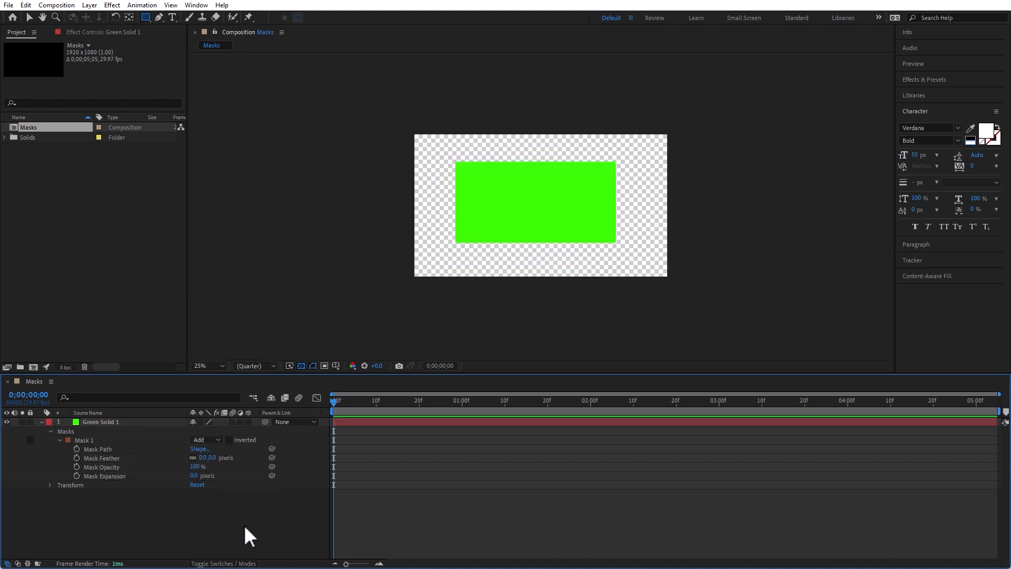
# Set Mask 1's mode to None and switch it back to Add.
pyautogui.click(218, 440)
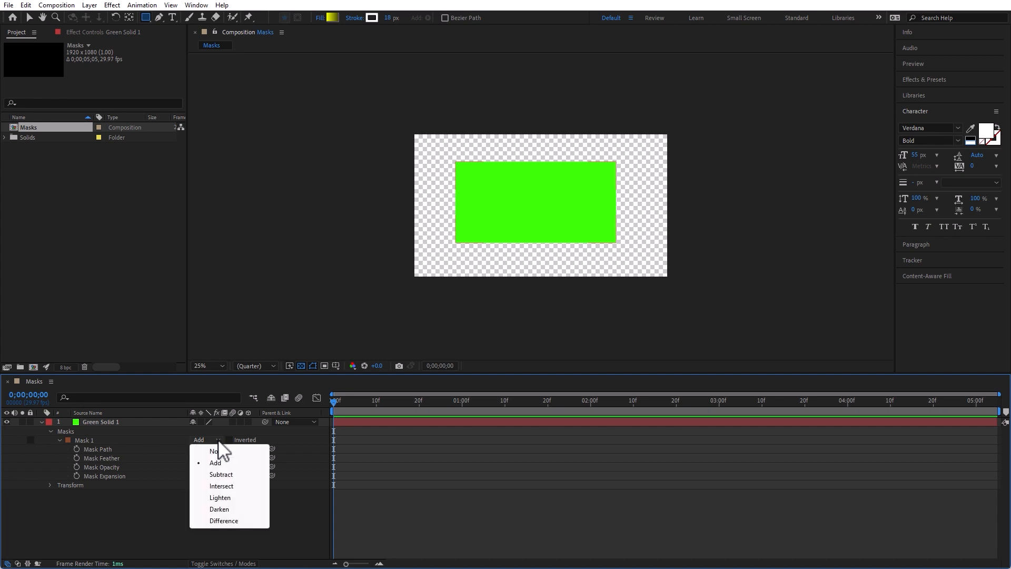
pyautogui.click(229, 451)
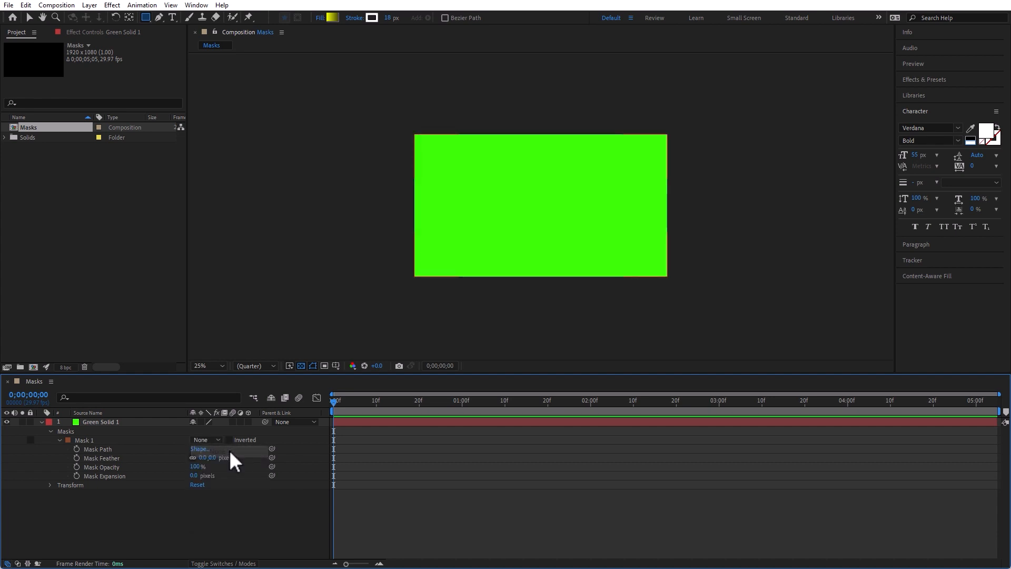
pyautogui.click(89, 422)
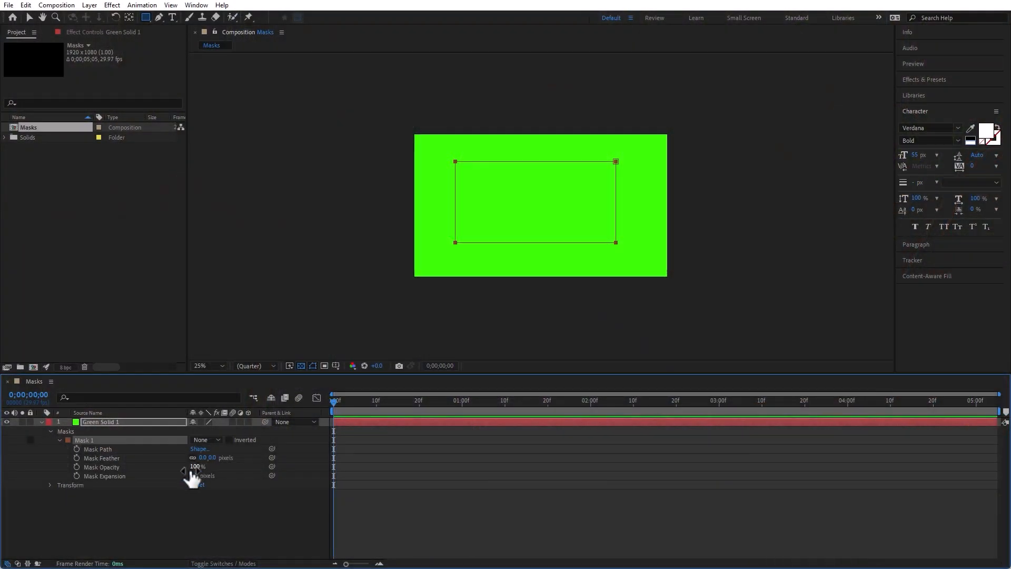
pyautogui.click(213, 440)
pyautogui.click(226, 463)
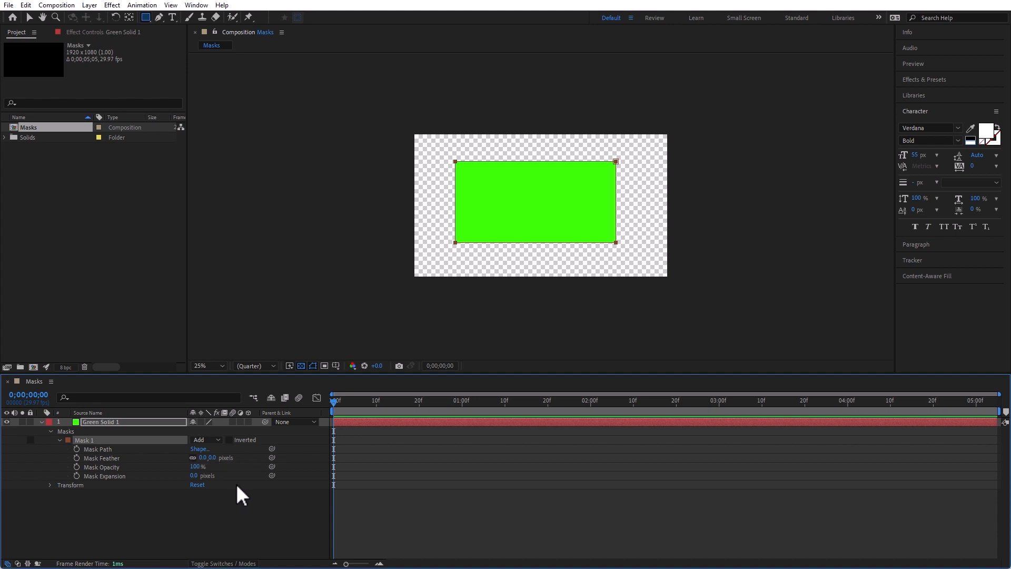
# Toggle Mask 1's Inverted option on and off, and set its mode to Subtract.
pyautogui.click(232, 439)
pyautogui.click(232, 438)
pyautogui.click(231, 440)
pyautogui.click(207, 439)
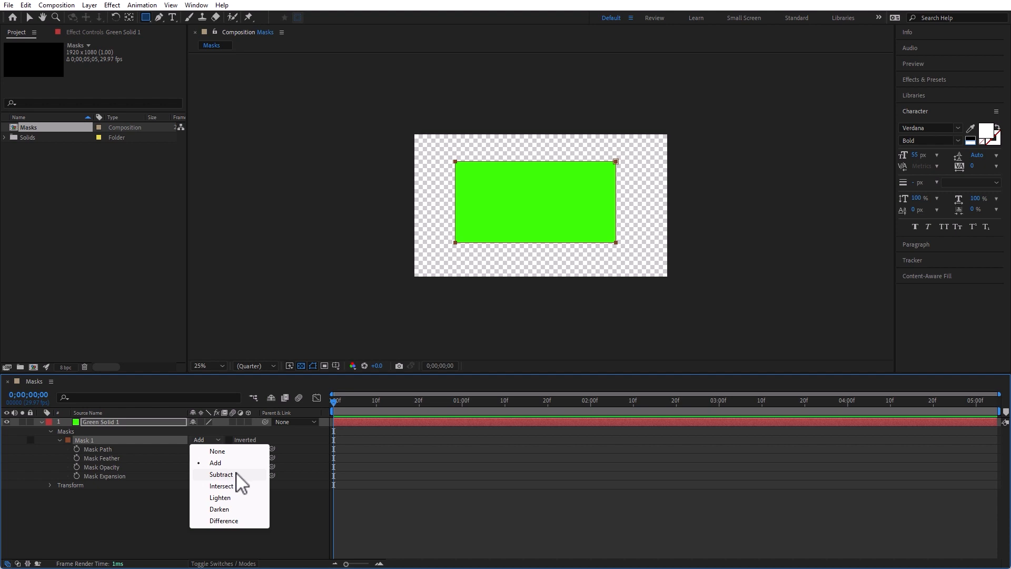
pyautogui.click(239, 474)
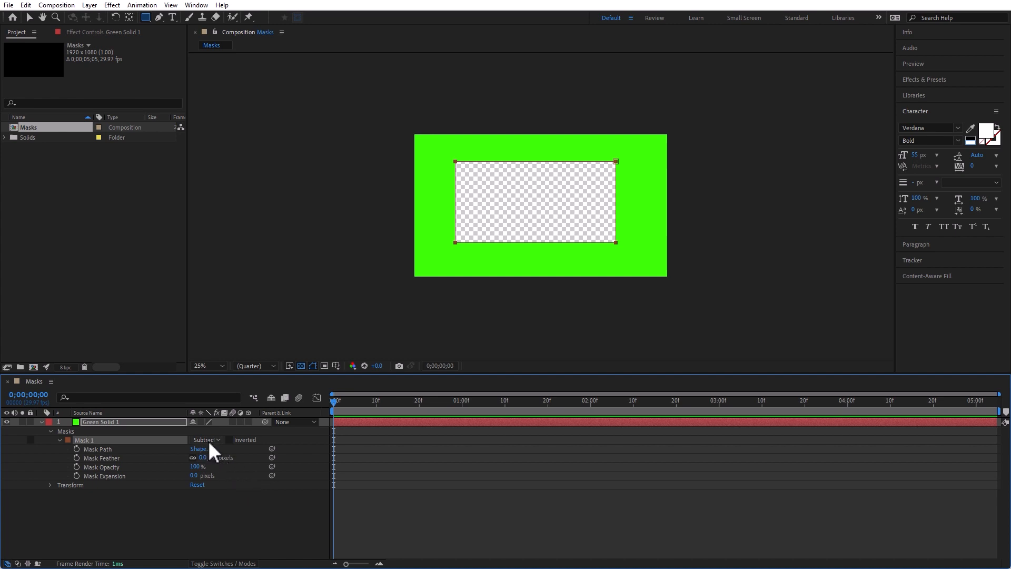
# Set Mask 1 to Intersect, draw a smaller rectangular mask overlapping its lower-right corner, and set that mask to Intersect.
pyautogui.click(207, 440)
pyautogui.click(223, 484)
pyautogui.moveTo(560, 206); pyautogui.dragTo(654, 266)
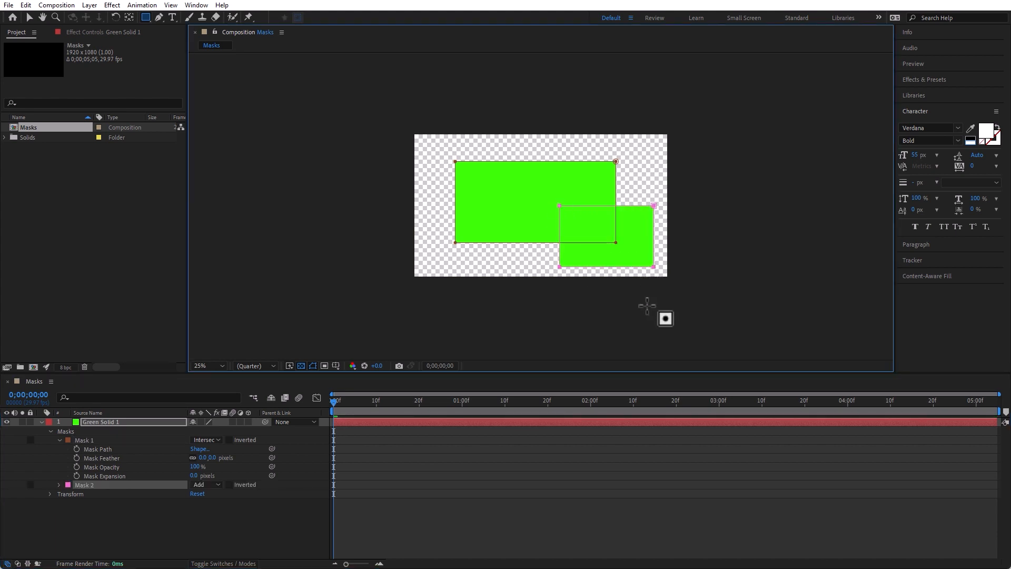
pyautogui.click(212, 485)
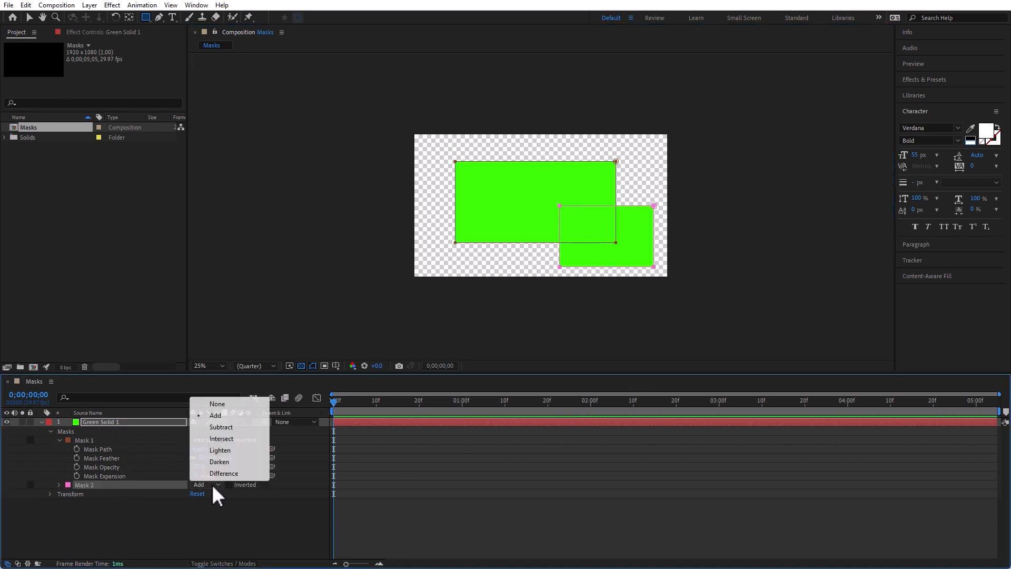
pyautogui.click(233, 438)
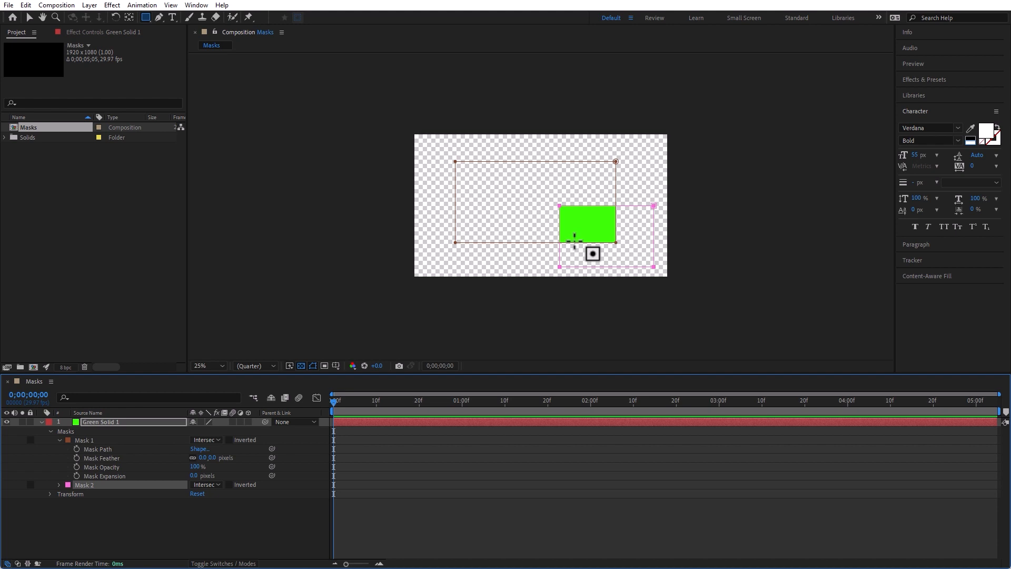
# Set the mode of both rectangular masks to Lighten at once.
pyautogui.click(59, 439)
pyautogui.keyDown('shift'); pyautogui.click(89, 440); pyautogui.keyUp('shift')
pyautogui.click(210, 441)
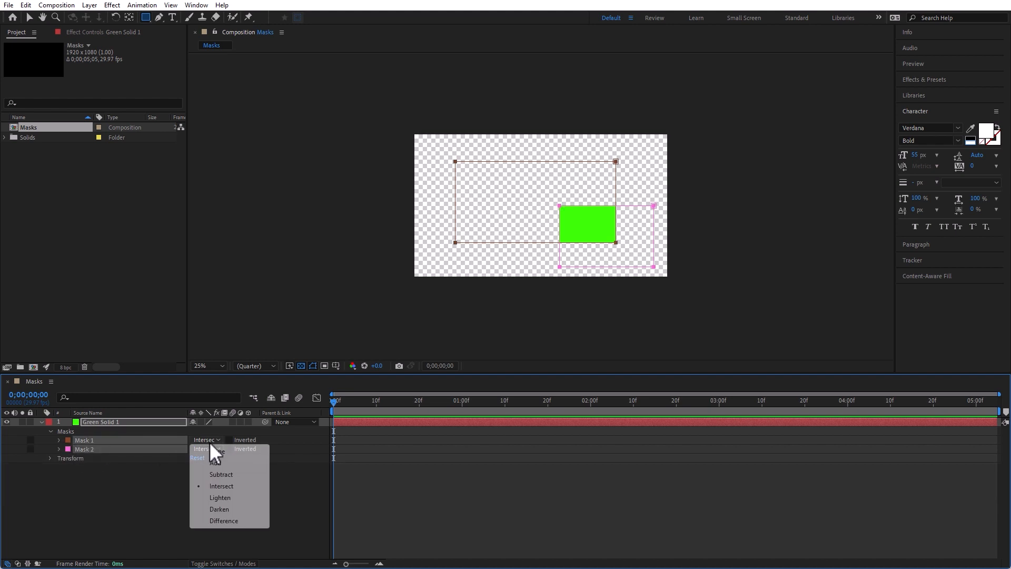
pyautogui.click(232, 498)
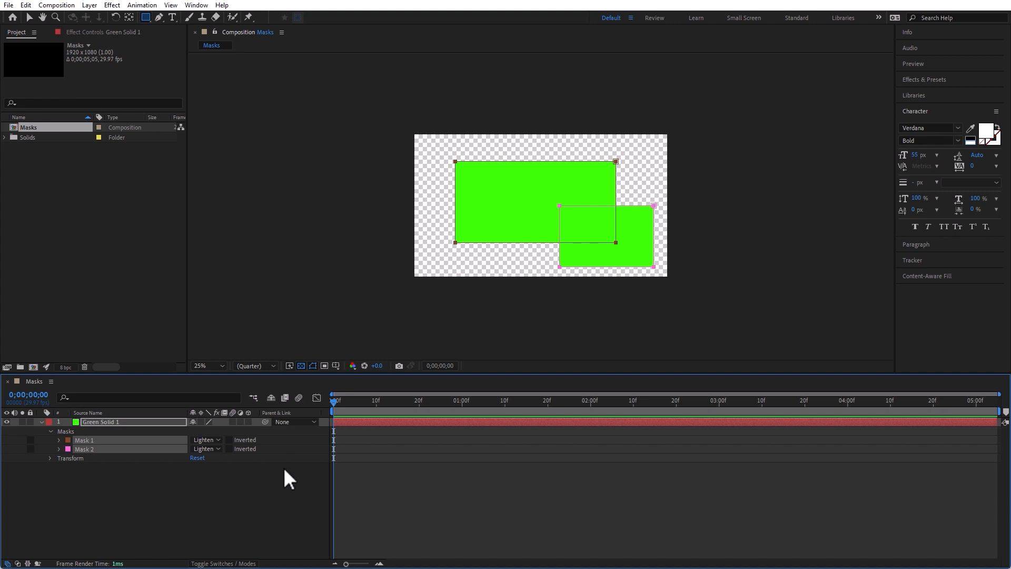
# Reduce Mask 2's opacity to 27%, leaving Mask 1's opacity as it is.
pyautogui.click(58, 448)
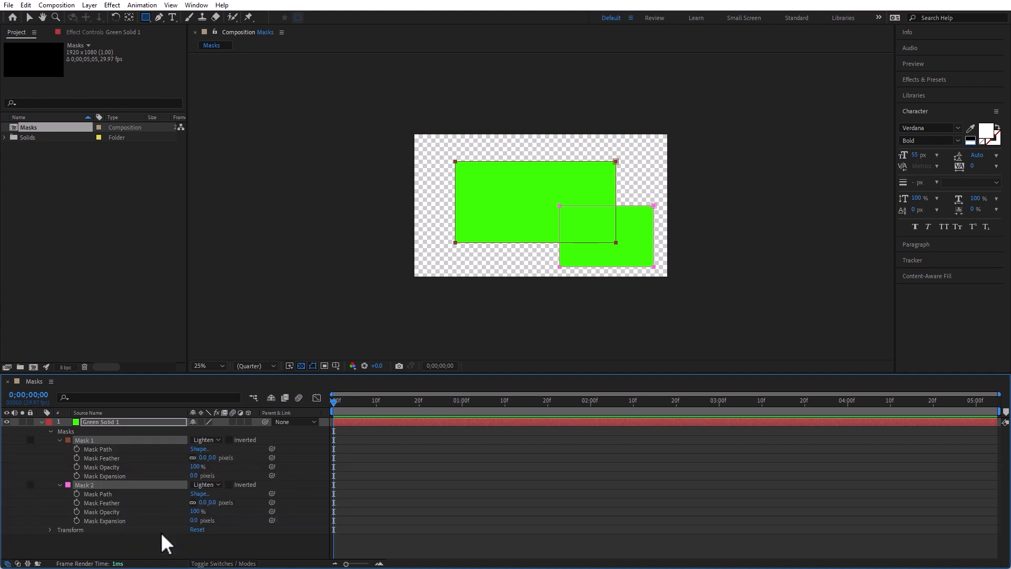
pyautogui.click(195, 512)
pyautogui.moveTo(194, 511); pyautogui.dragTo(145, 507)
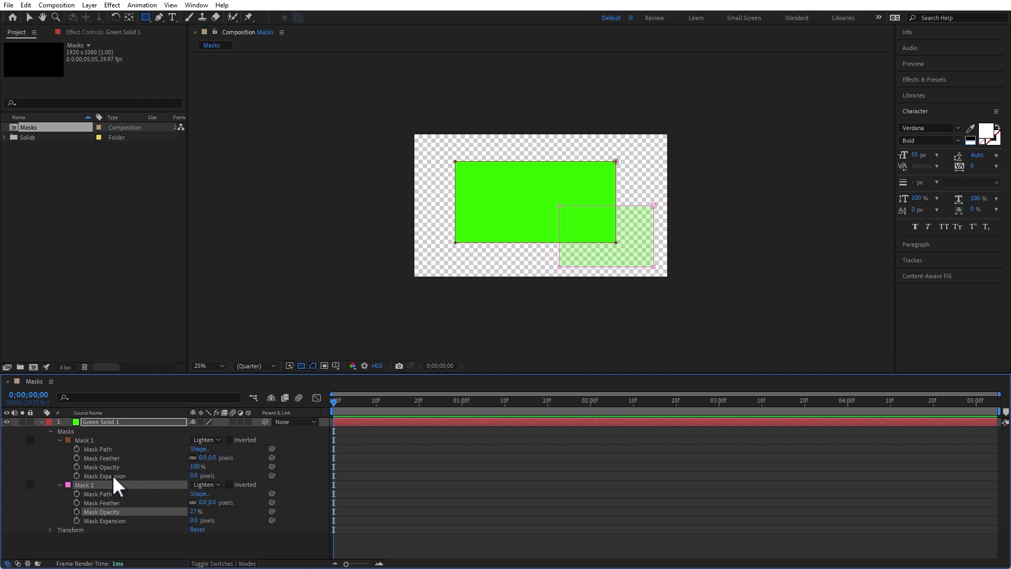
# Set the mode of both rectangular masks to Darken.
pyautogui.click(91, 439)
pyautogui.click(207, 439)
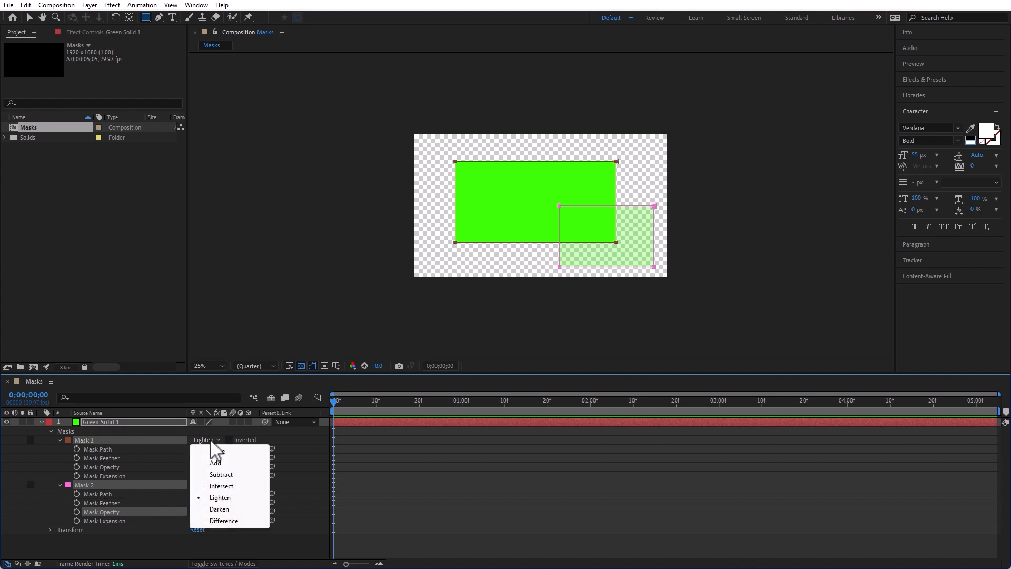
pyautogui.click(246, 509)
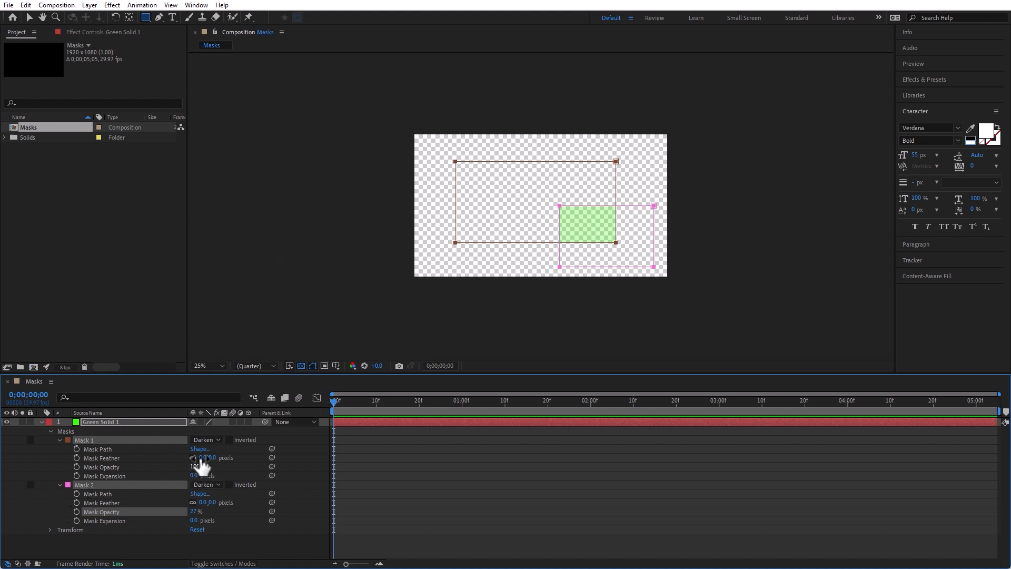
# Set both masks' mode to Difference and raise Mask 2's opacity to 100%.
pyautogui.click(207, 440)
pyautogui.click(235, 520)
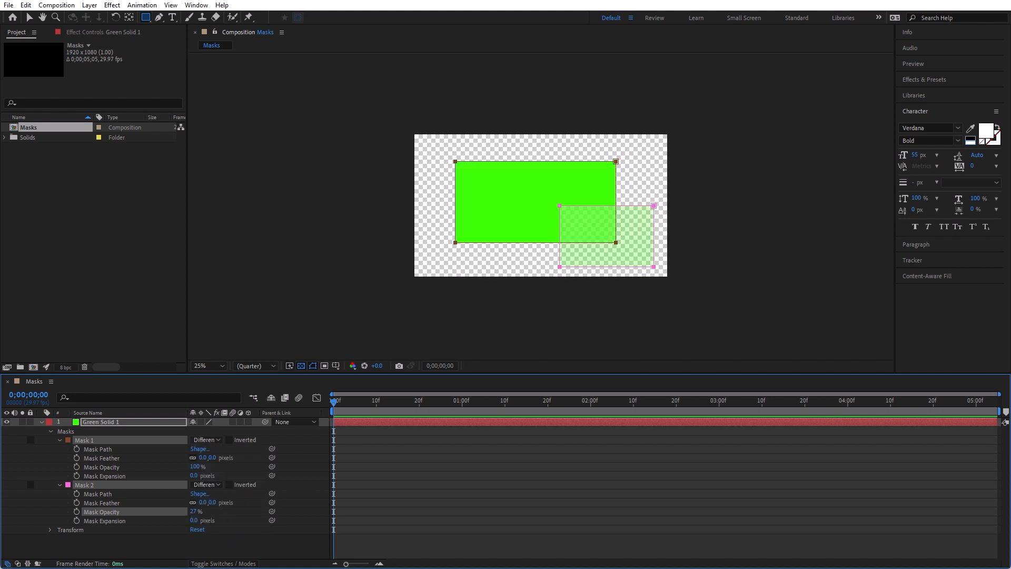
pyautogui.moveTo(202, 511); pyautogui.dragTo(412, 503)
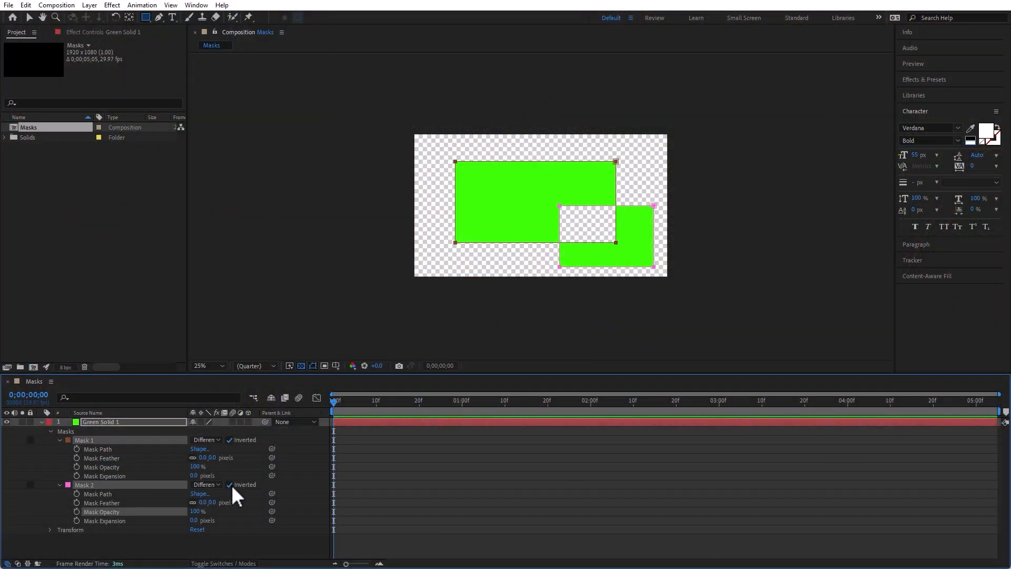
# Toggle the Inverted option on Mask 1 and Mask 2 in different combinations, leaving it off for both.
pyautogui.click(250, 531)
pyautogui.click(230, 484)
pyautogui.click(230, 485)
pyautogui.click(229, 485)
pyautogui.click(230, 484)
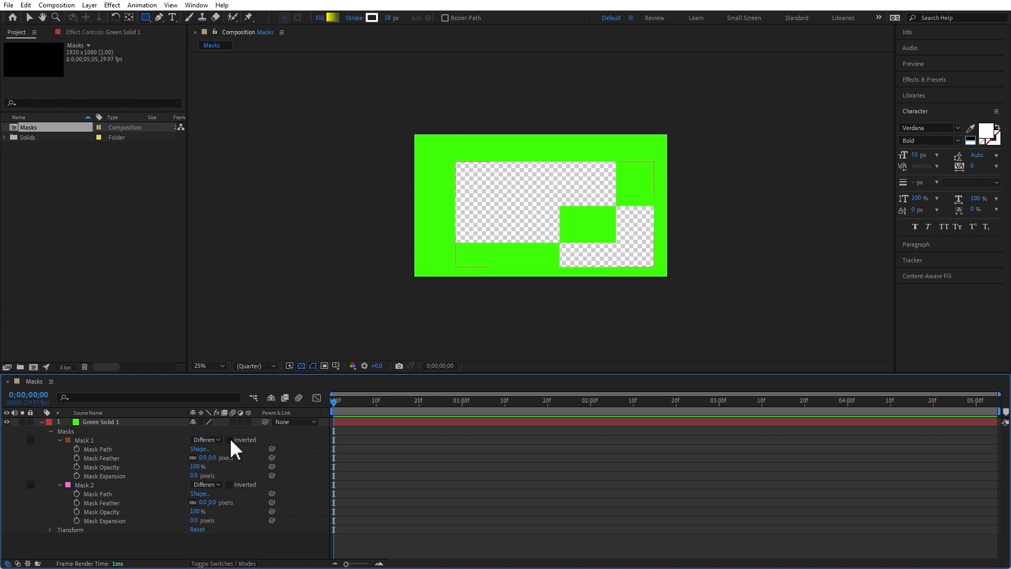
pyautogui.click(230, 440)
pyautogui.click(229, 485)
pyautogui.click(230, 484)
pyautogui.click(230, 484)
pyautogui.click(229, 484)
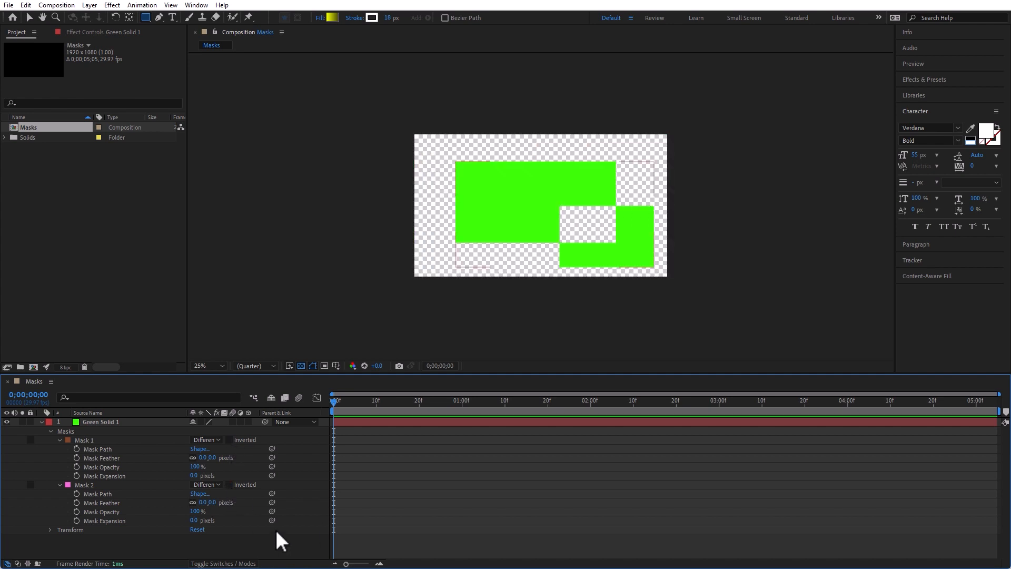